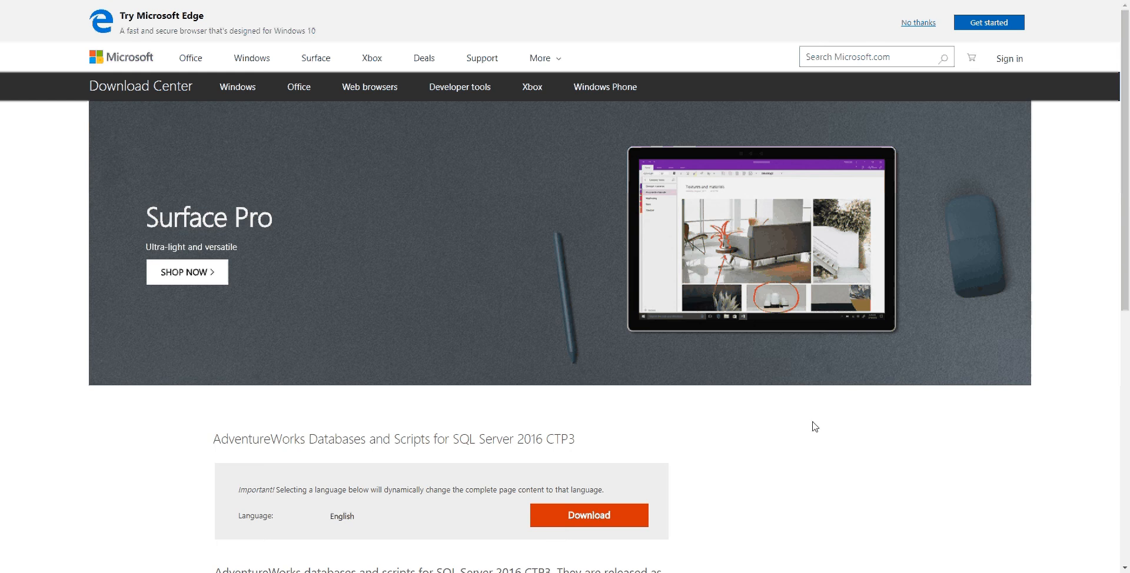
Step: Examine the details of the AdventureWorks SQL Server 2016 CTP3 download, including the backup file names and sizes
{"action": "left_click_drag", "start_coordinate": [1127, 202], "coordinate": [1127, 352]}
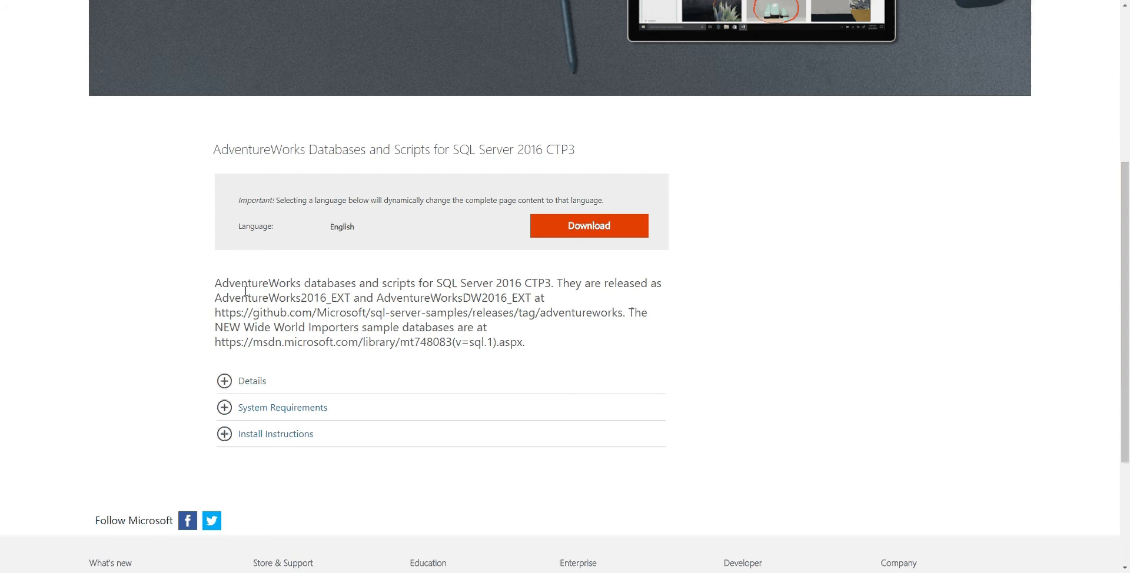
{"action": "left_click", "coordinate": [224, 381]}
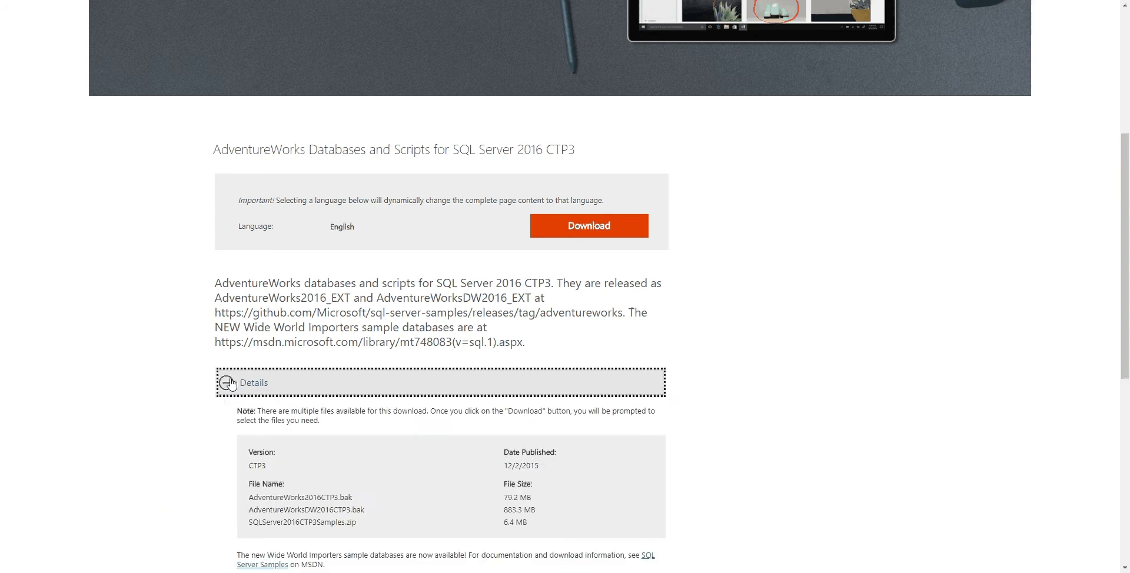
{"action": "left_click", "coordinate": [795, 409]}
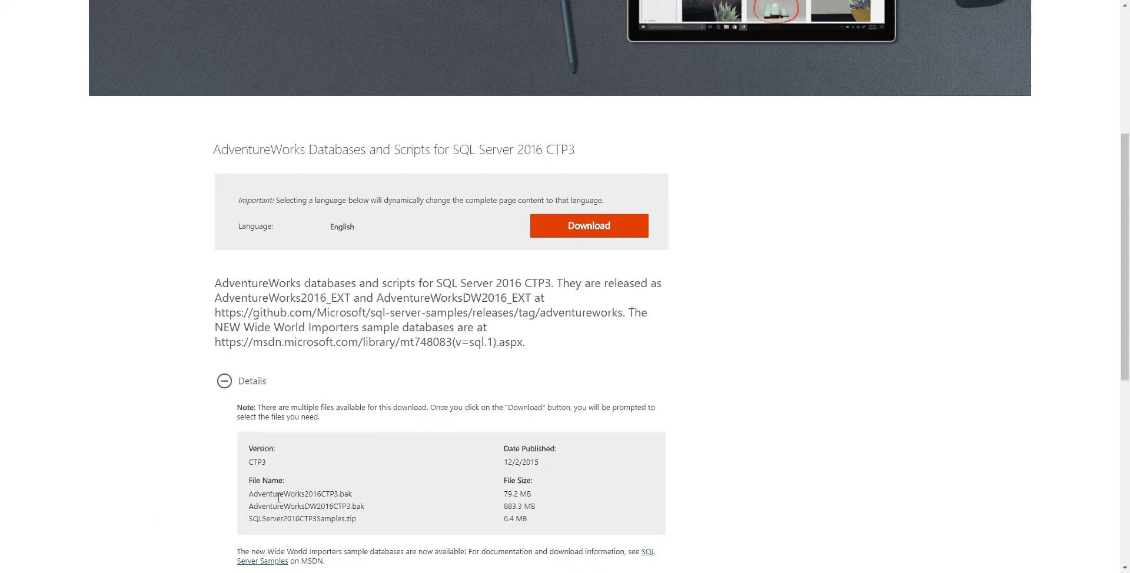
{"action": "left_click_drag", "start_coordinate": [266, 494], "coordinate": [360, 506]}
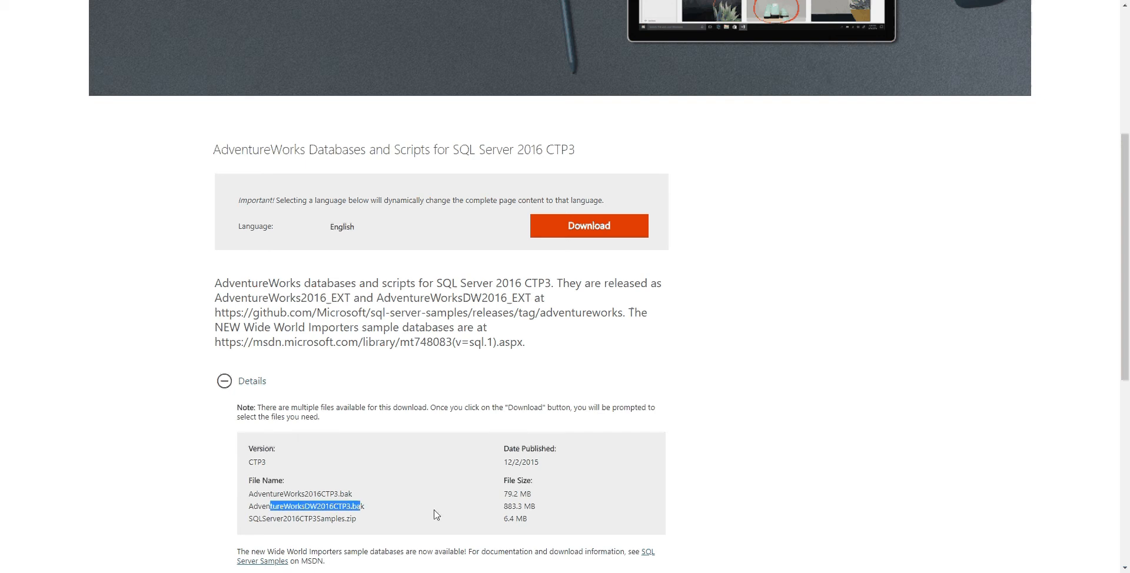
{"action": "left_click", "coordinate": [519, 507]}
{"action": "left_click_drag", "start_coordinate": [519, 507], "coordinate": [503, 507]}
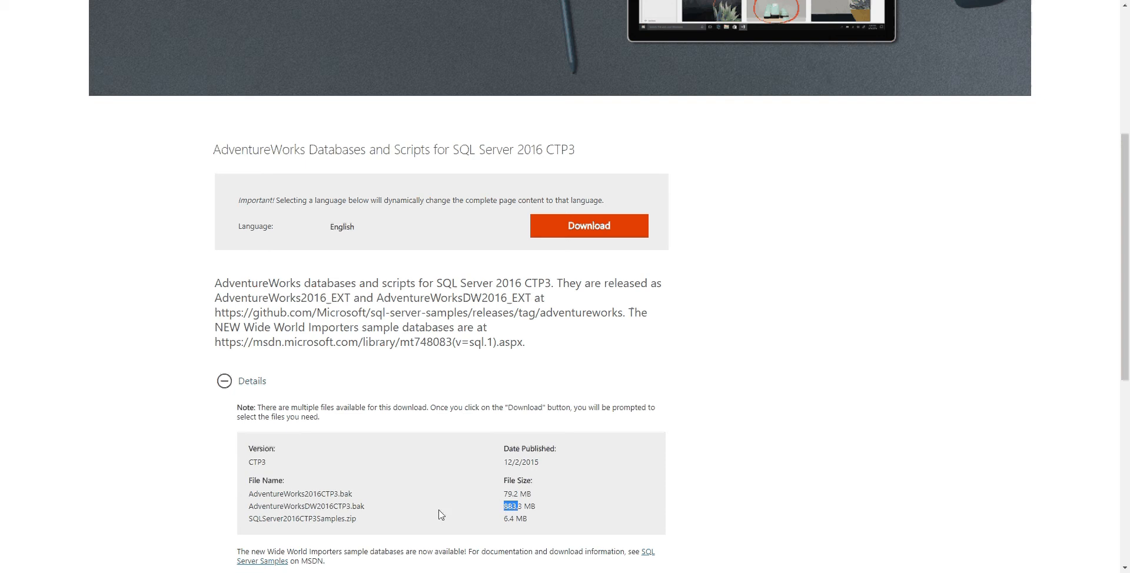
{"action": "left_click_drag", "start_coordinate": [338, 493], "coordinate": [258, 493]}
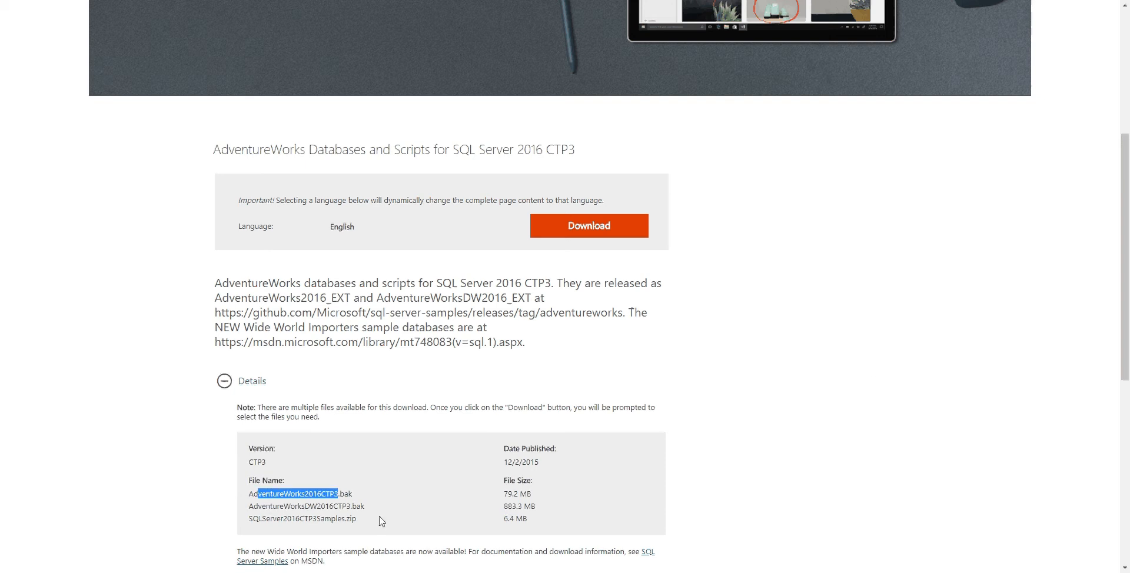
{"action": "left_click", "coordinate": [873, 381]}
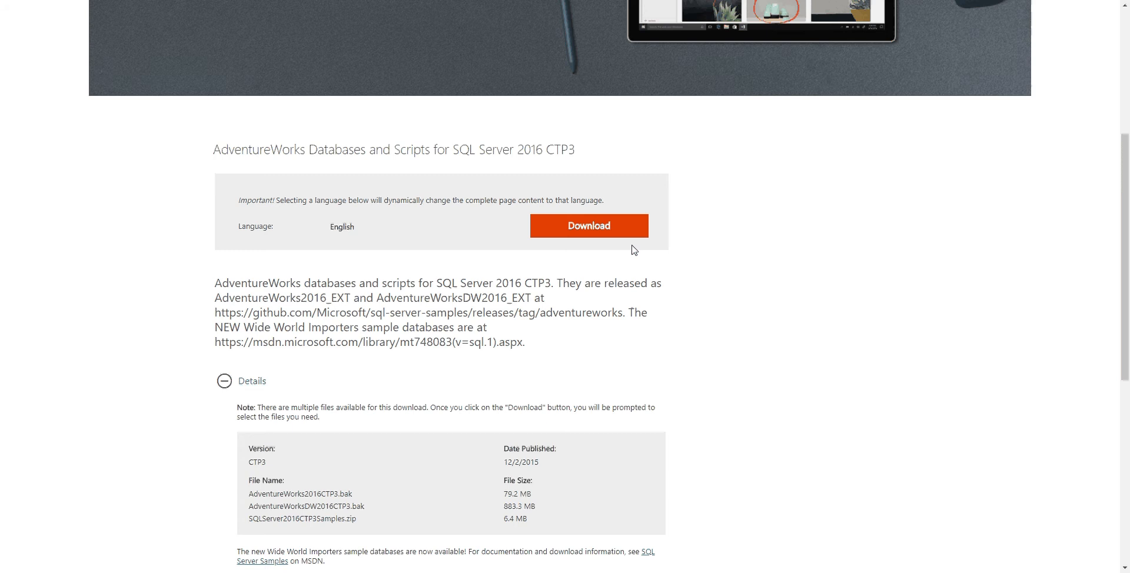
Step: Download AdventureWorks2016CTP3.bak and AdventureWorksDW2016CTP3.bak from the AdventureWorks download page
{"action": "left_click", "coordinate": [603, 237]}
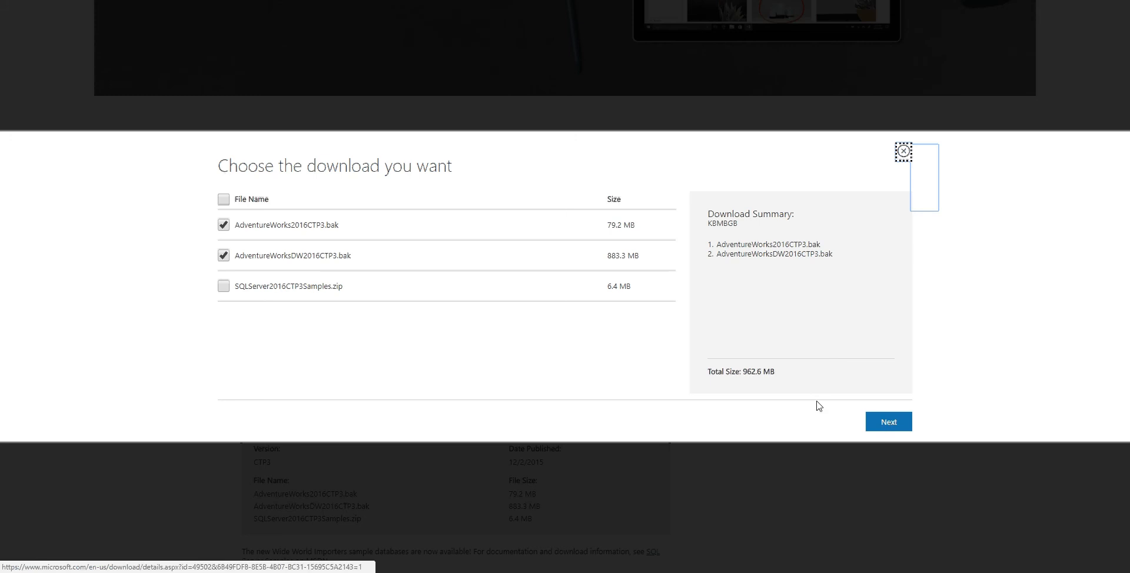
{"action": "left_click", "coordinate": [890, 424]}
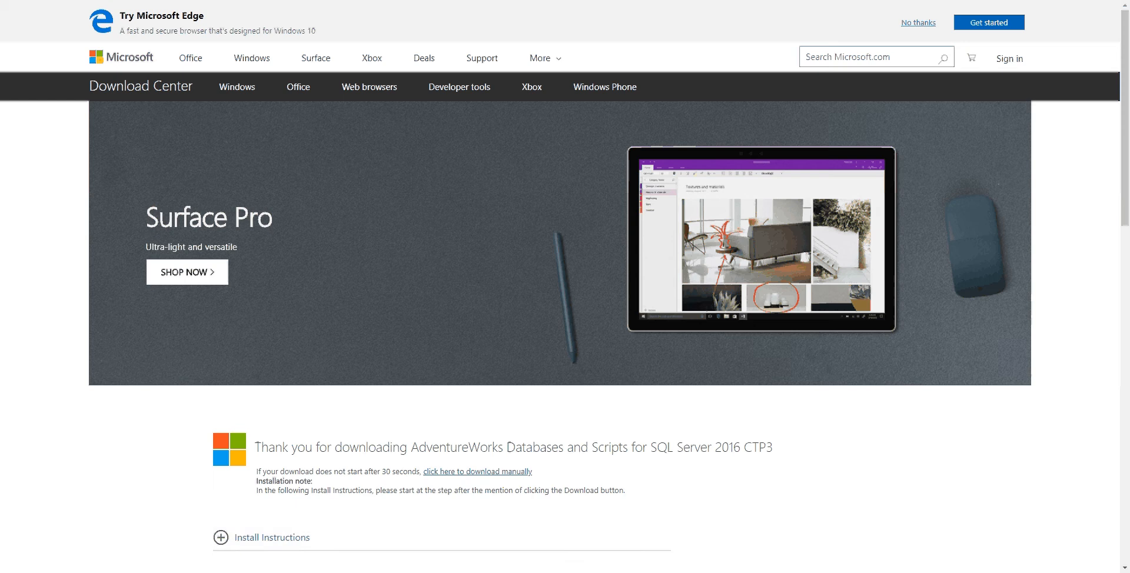
Step: Switch to File Explorer and check the two AdventureWorks backup files in the C:\DB_Bak folder
{"action": "key", "text": "alt+Tab"}
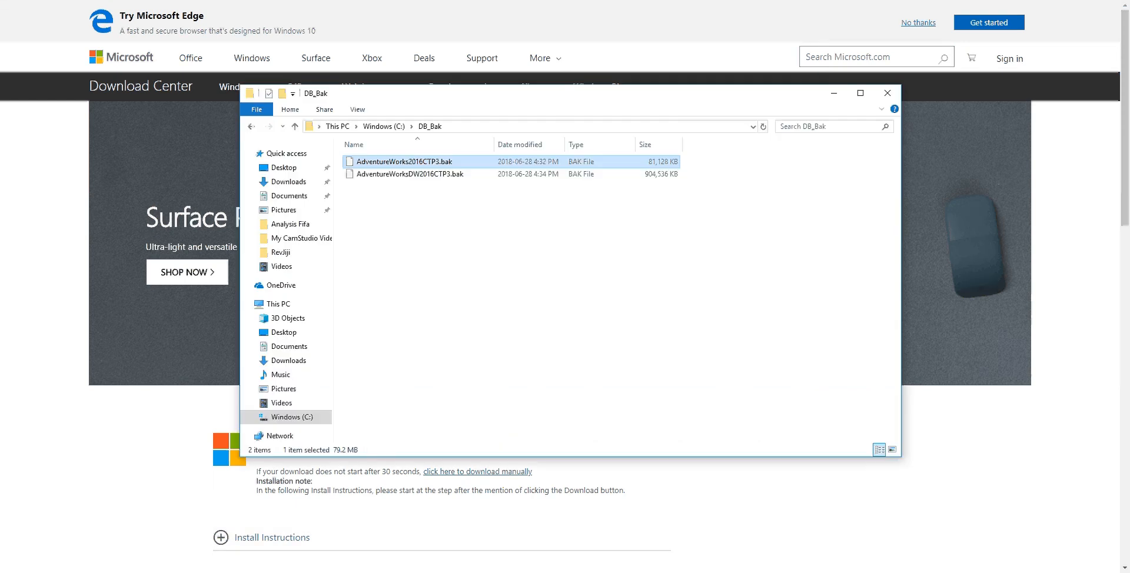
{"action": "left_click", "coordinate": [482, 252]}
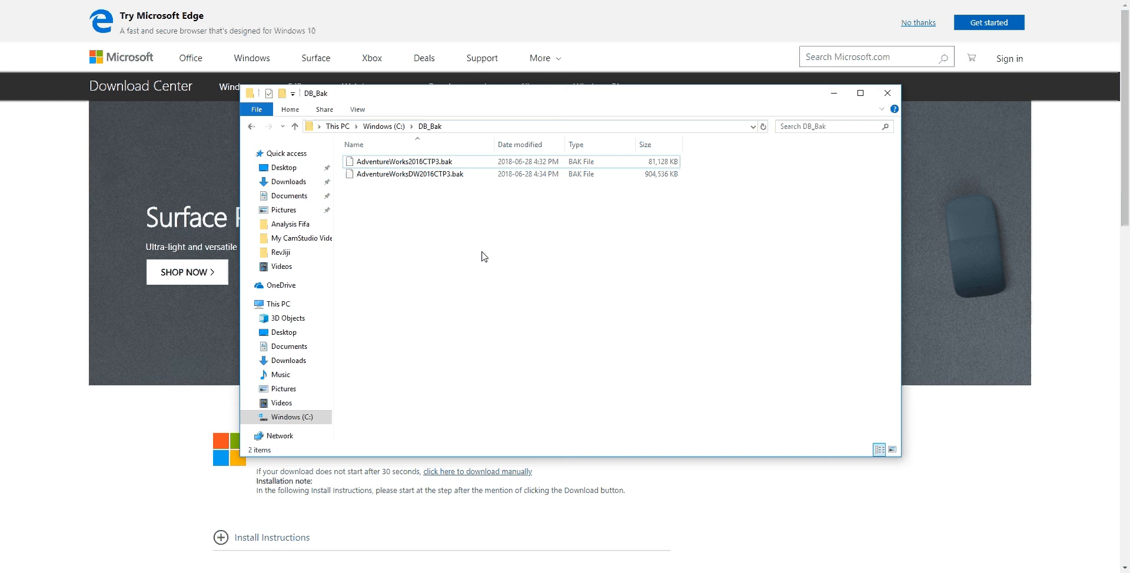
{"action": "left_click", "coordinate": [422, 163]}
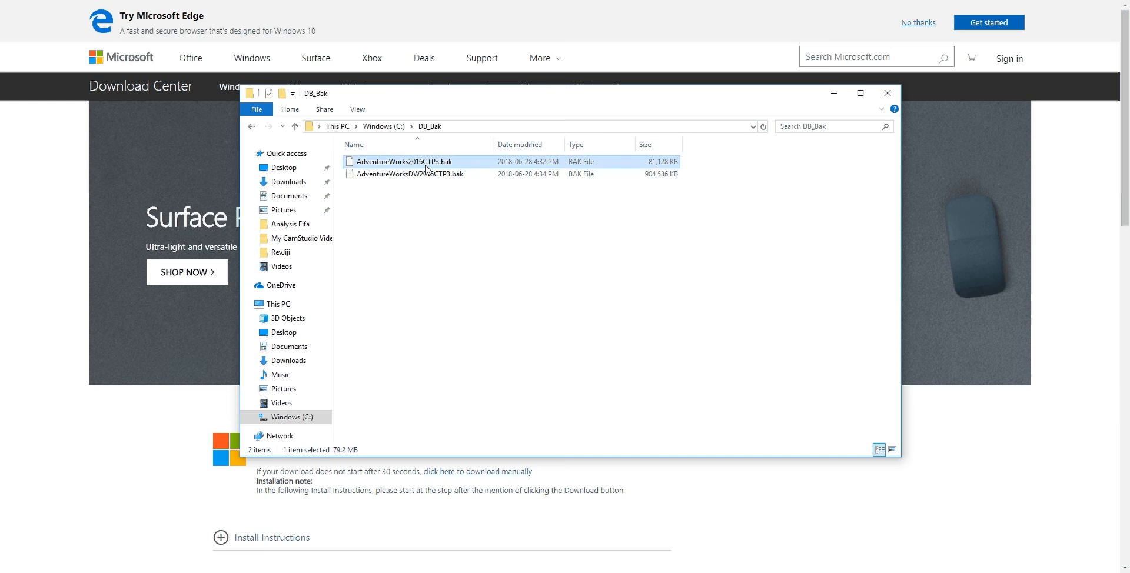
{"action": "left_click", "coordinate": [420, 175]}
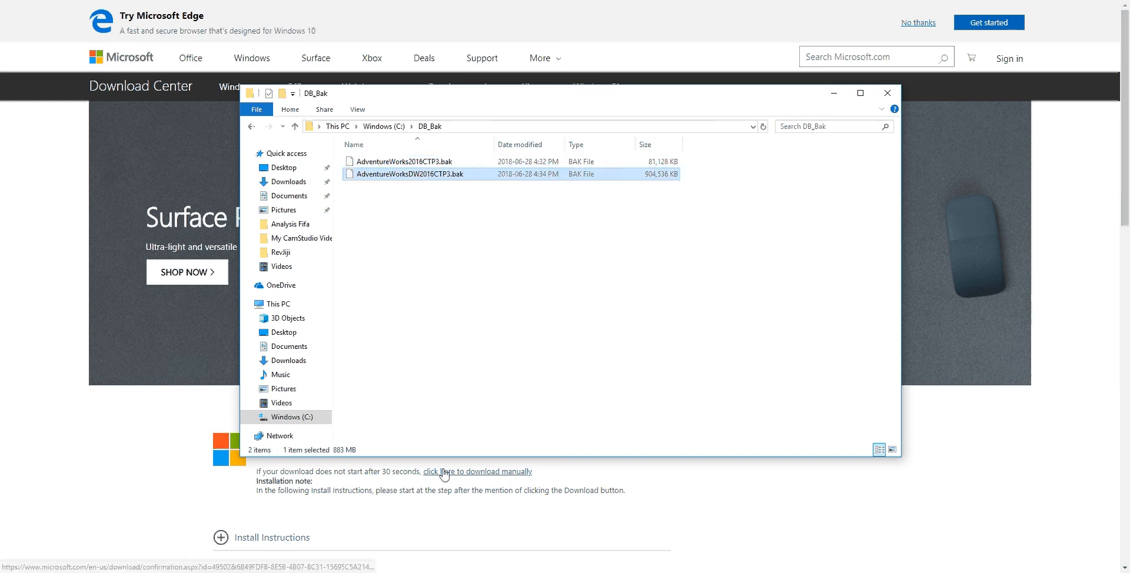
Step: Switch to SQL Server Management Studio and open the Restore Database dialog for the local server's Databases folder
{"action": "left_click", "coordinate": [477, 568]}
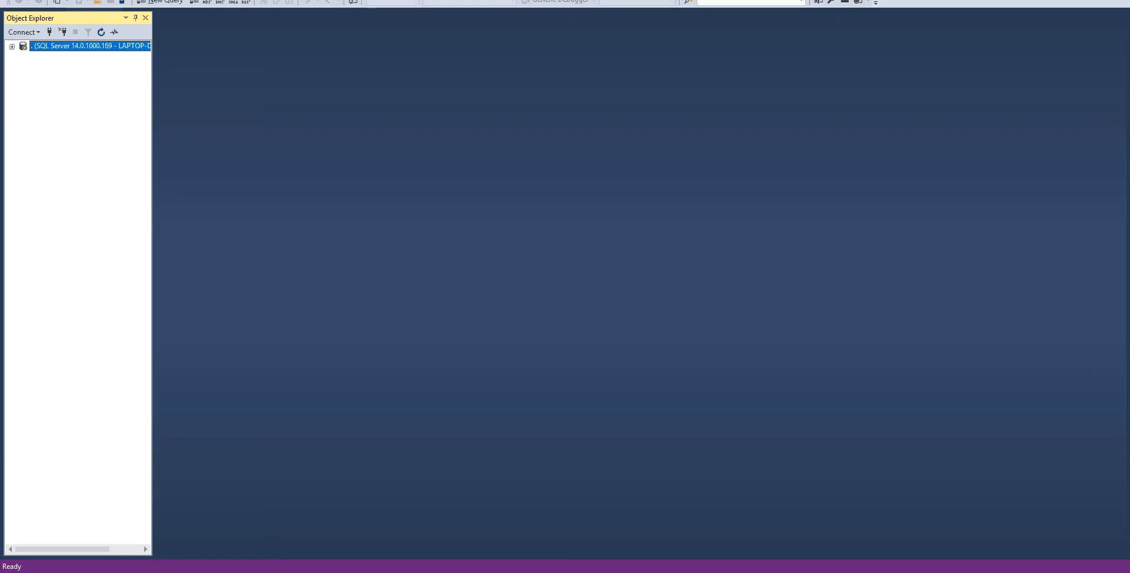
{"action": "left_click", "coordinate": [12, 46]}
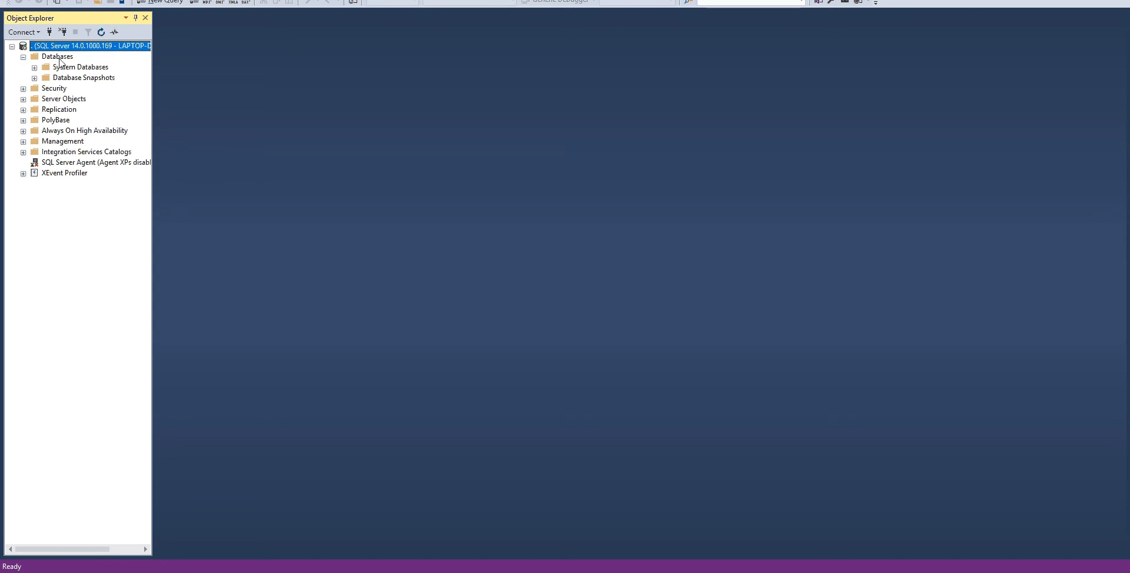
{"action": "right_click", "coordinate": [59, 58]}
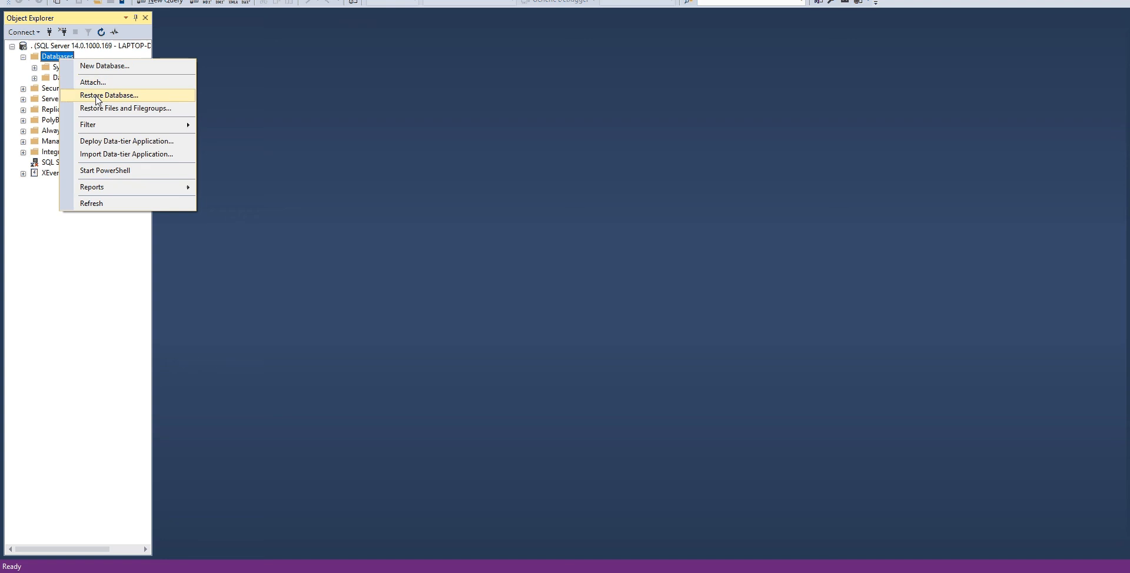
{"action": "left_click", "coordinate": [97, 101]}
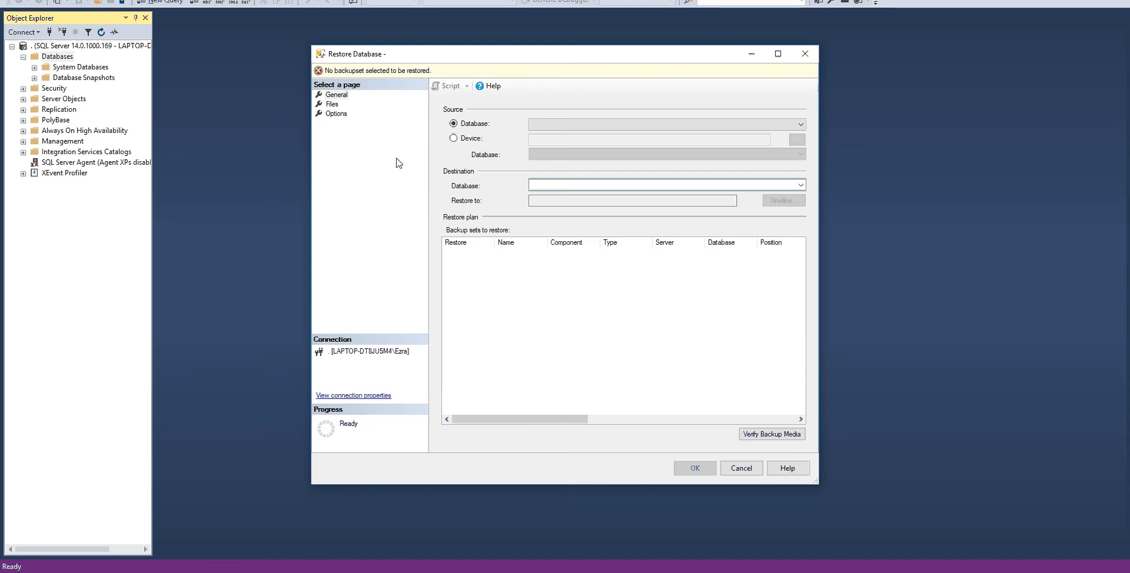
Step: Set the restore source to a device, using the backup file AdventureWorks2016CTP3.bak from C:\DB_Bak
{"action": "left_click", "coordinate": [452, 139]}
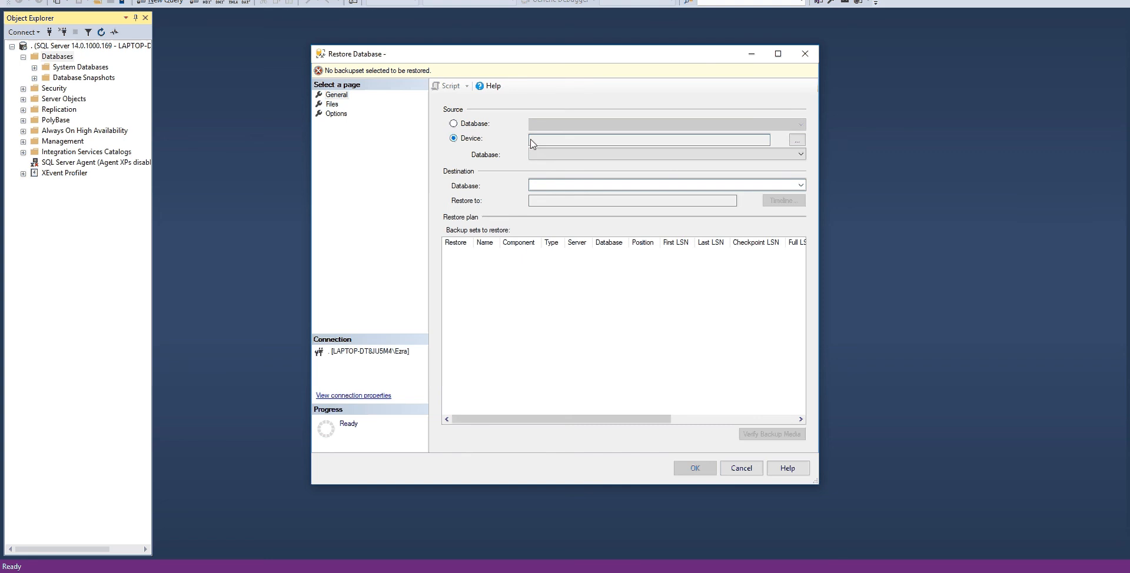
{"action": "left_click", "coordinate": [798, 143]}
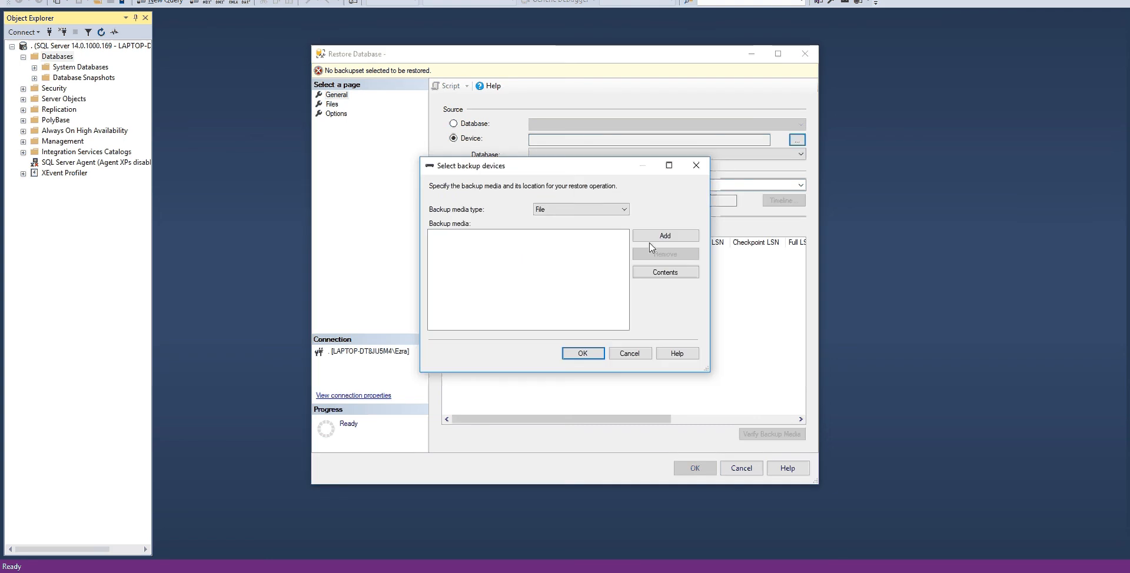
{"action": "left_click", "coordinate": [664, 236]}
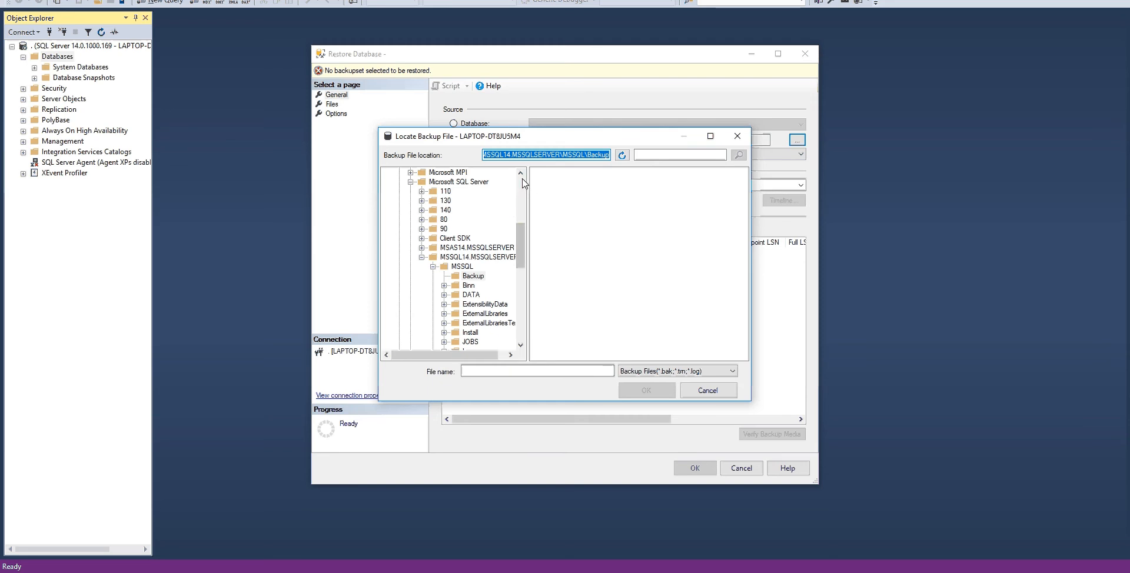
{"action": "scroll", "coordinate": [409, 213], "scroll_direction": "up", "scroll_amount": 7}
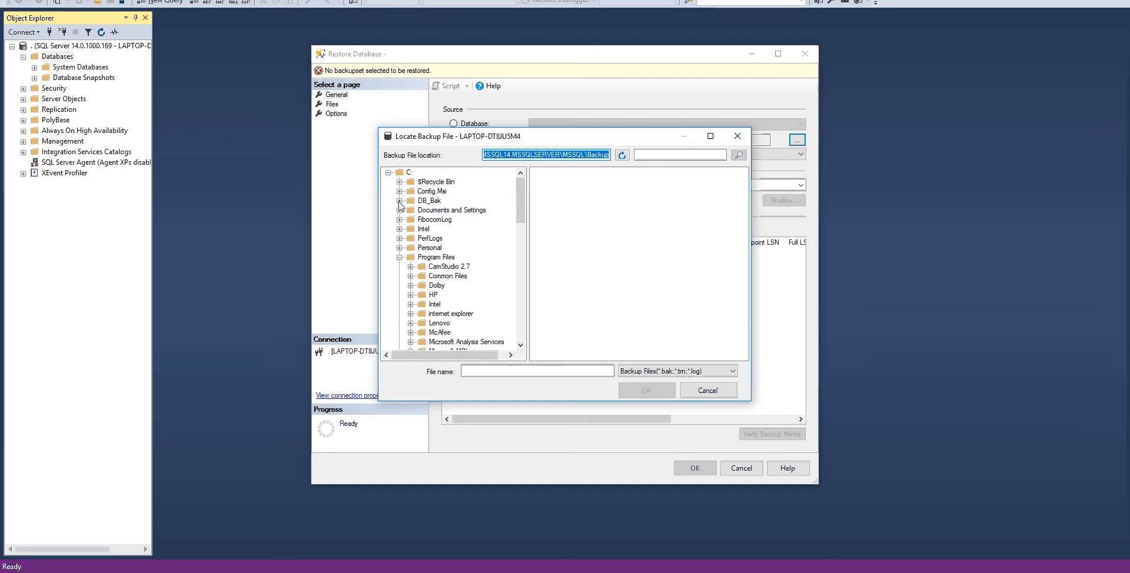
{"action": "left_click", "coordinate": [429, 201]}
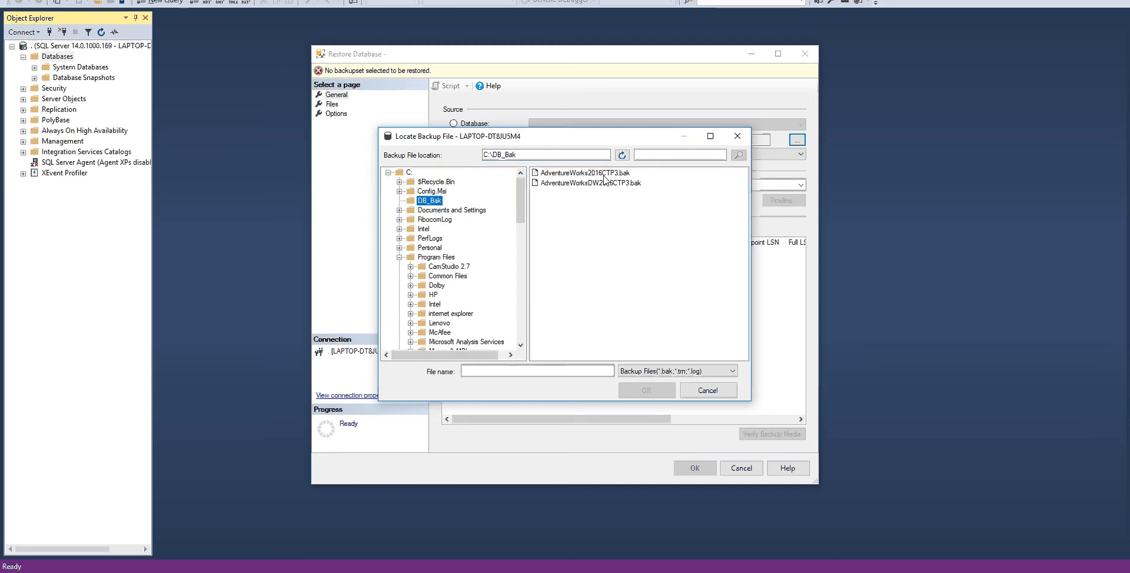
{"action": "left_click", "coordinate": [606, 173]}
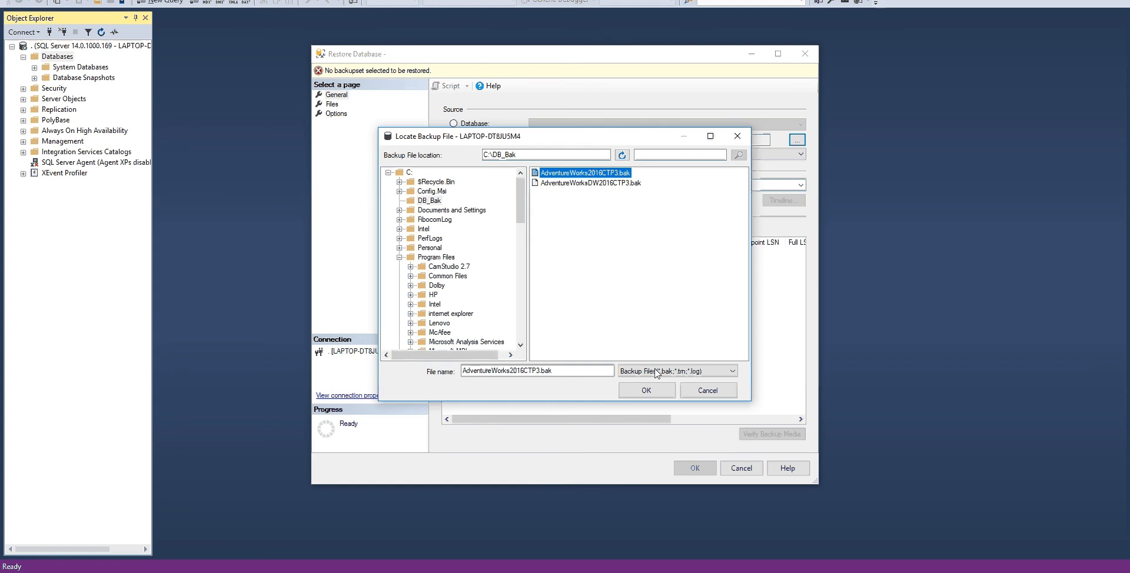
{"action": "left_click", "coordinate": [655, 392]}
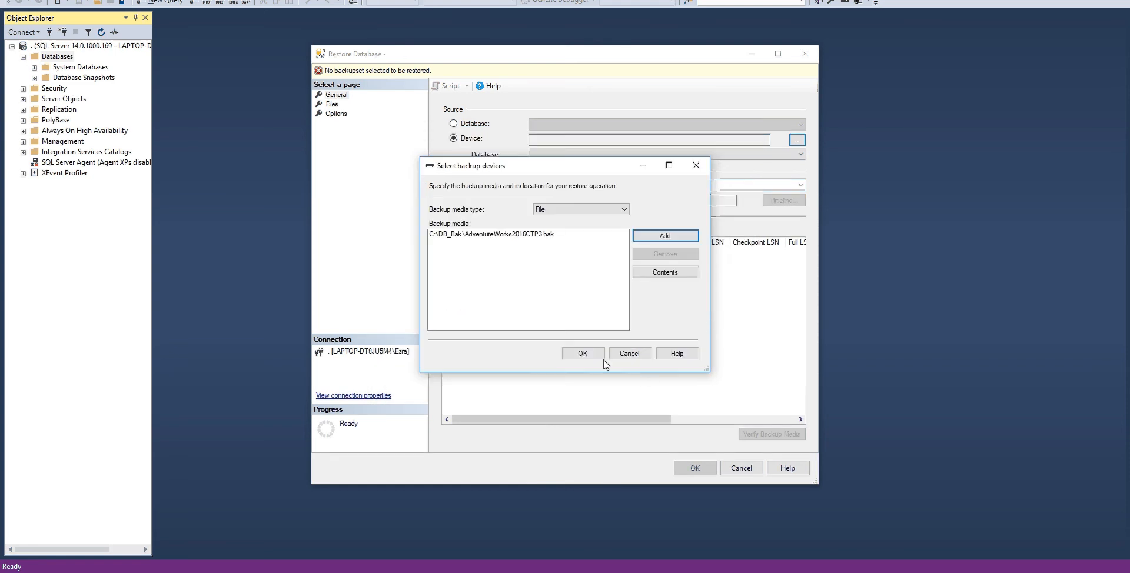
{"action": "left_click", "coordinate": [584, 357]}
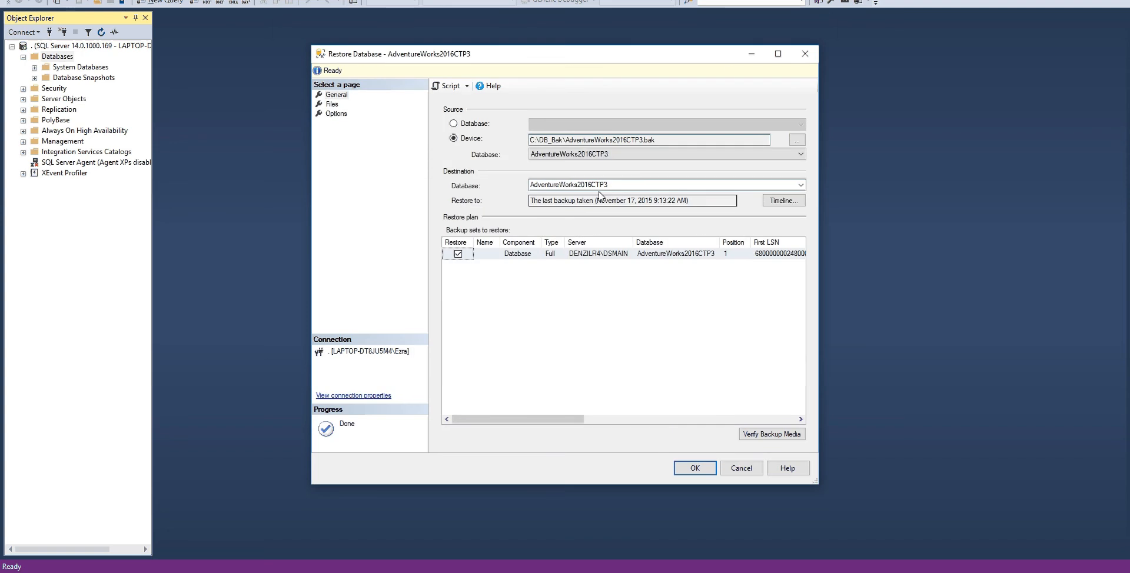
Step: Name the destination database AdventureWorksDB
{"action": "left_click", "coordinate": [618, 184]}
{"action": "left_click", "coordinate": [617, 184]}
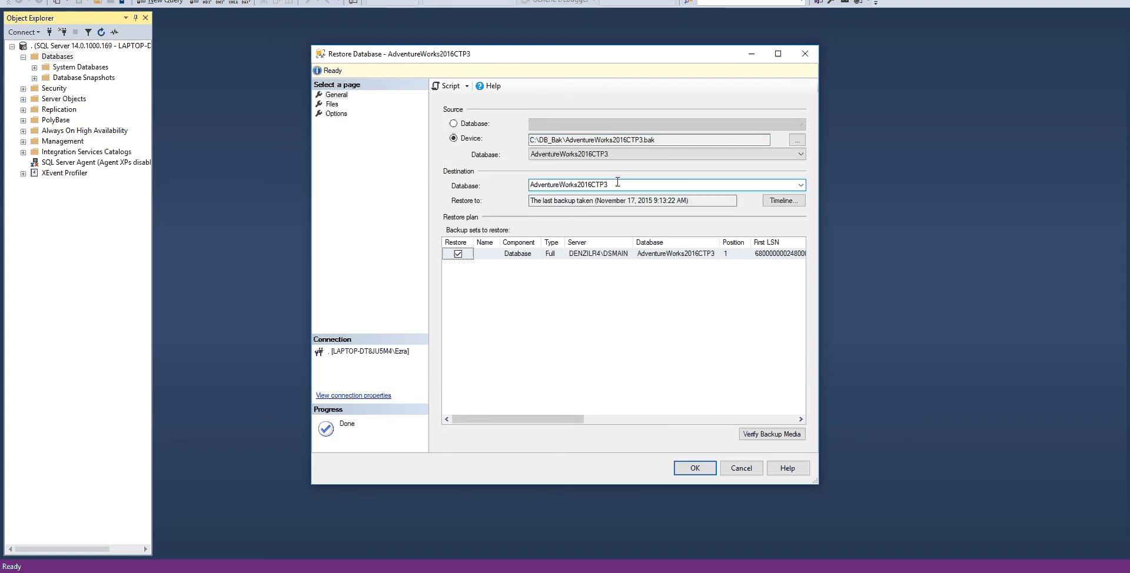
{"action": "key", "text": "BackSpace"}
{"action": "key", "text": "BackSpace"}
{"action": "key", "text": "BackSpace"}
{"action": "key", "text": "BackSpace"}
{"action": "key", "text": "BackSpace"}
{"action": "key", "text": "BackSpace"}
{"action": "key", "text": "BackSpace"}
{"action": "type", "text": "DB"}
Step: Review the file and option settings of the restore, and run the AdventureWorksDB restore to completion
{"action": "left_click_drag", "start_coordinate": [543, 419], "coordinate": [464, 424]}
{"action": "left_click", "coordinate": [332, 105]}
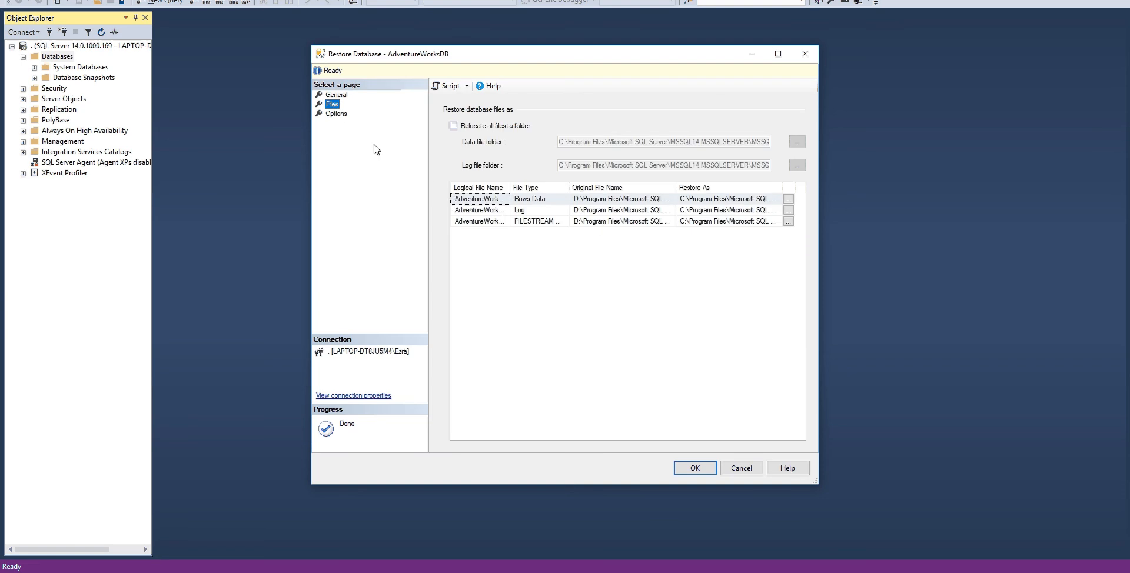
{"action": "left_click", "coordinate": [337, 114]}
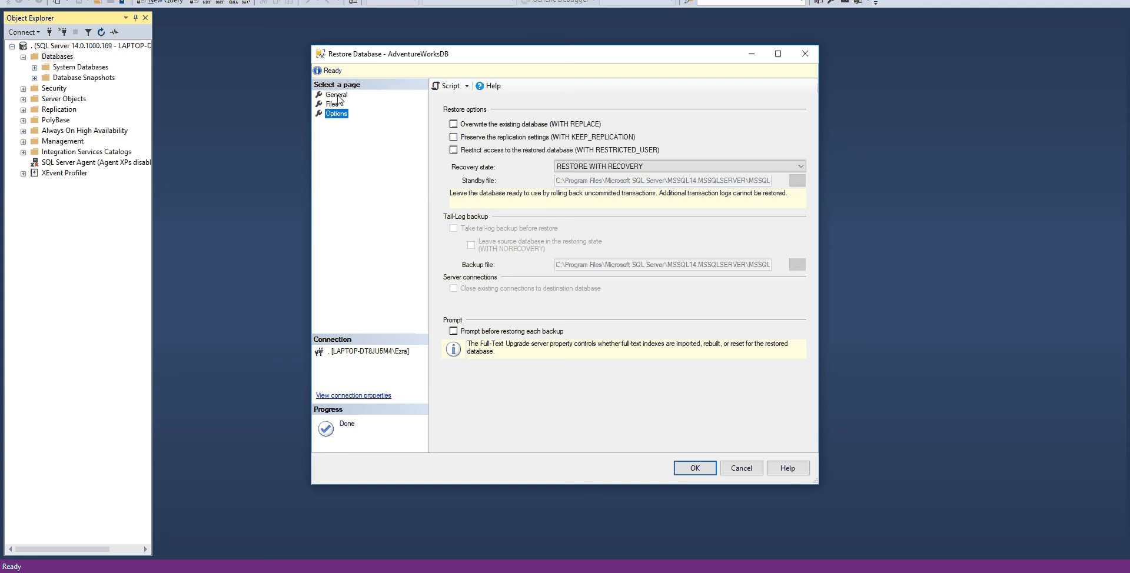
{"action": "left_click", "coordinate": [337, 95]}
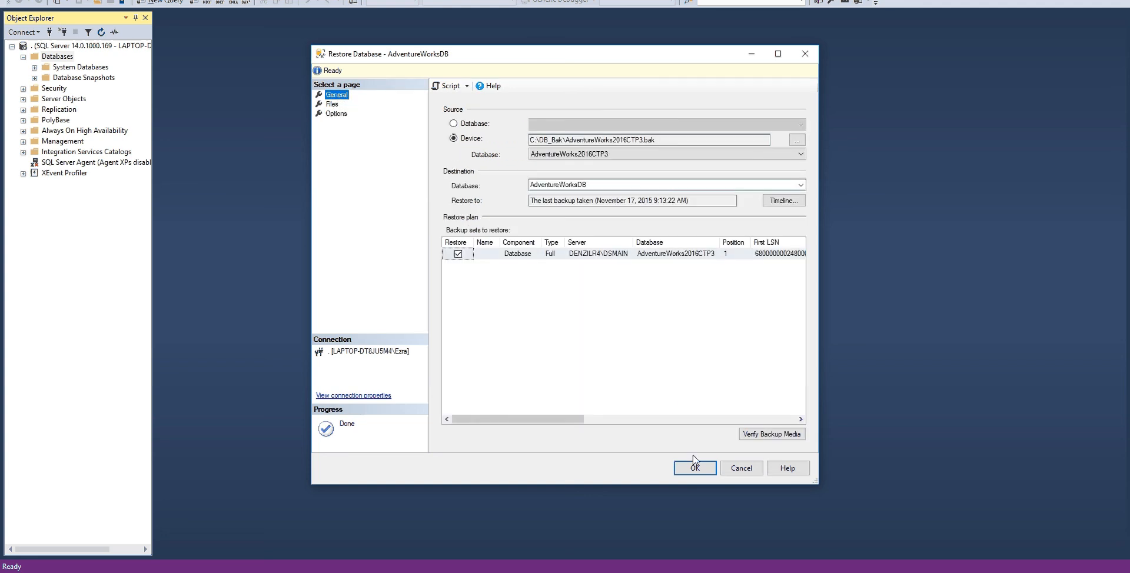
{"action": "left_click", "coordinate": [689, 474]}
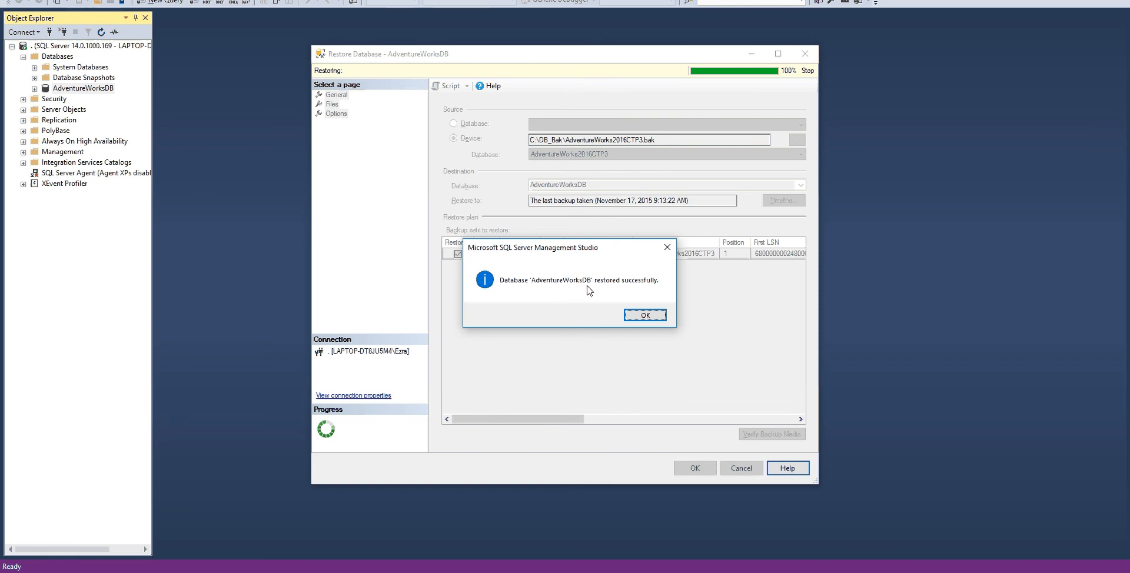
{"action": "left_click", "coordinate": [644, 316]}
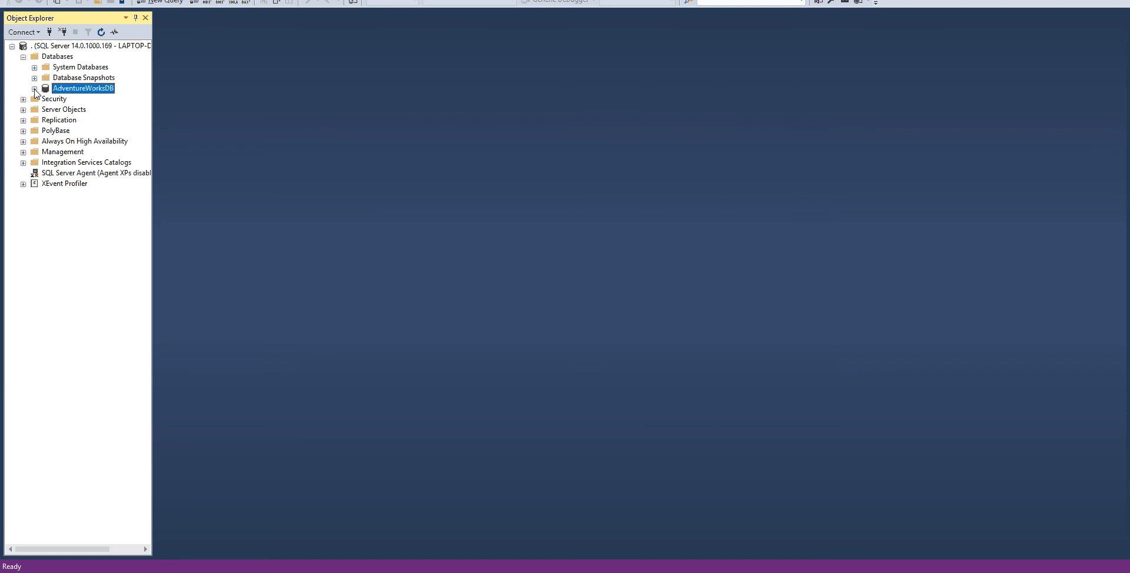
Step: Inspect the tables of the restored AdventureWorksDB database, then collapse the database in the object tree
{"action": "left_click", "coordinate": [34, 89]}
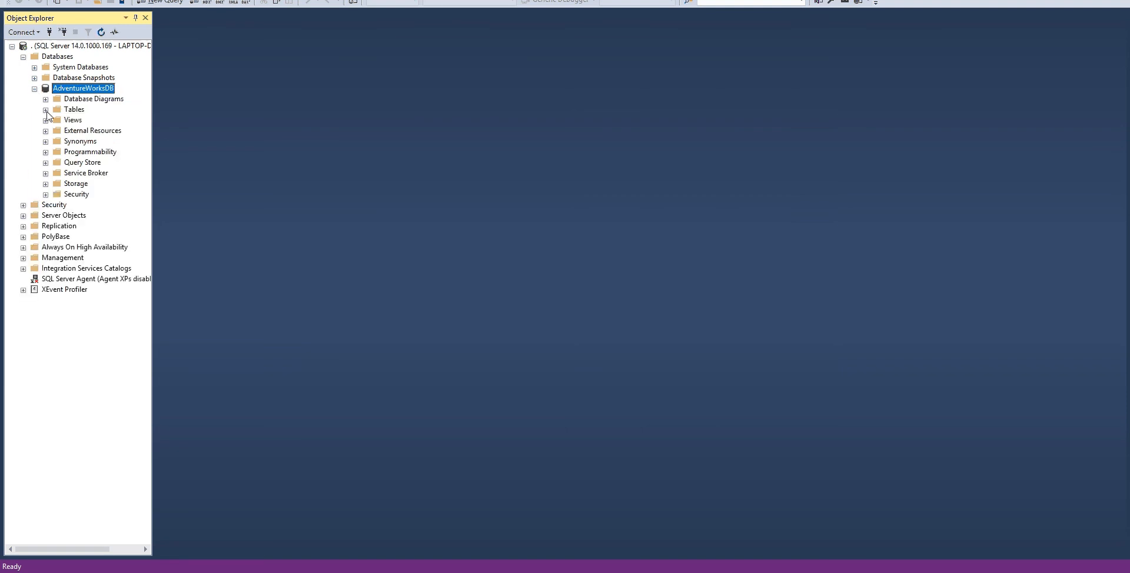
{"action": "left_click", "coordinate": [46, 109]}
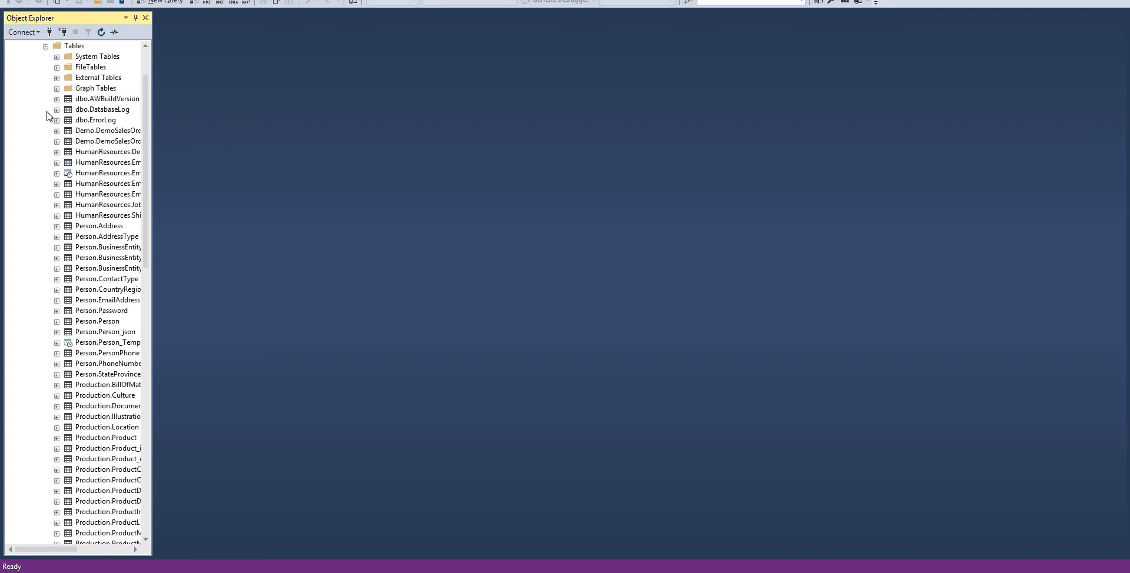
{"action": "left_click", "coordinate": [46, 47]}
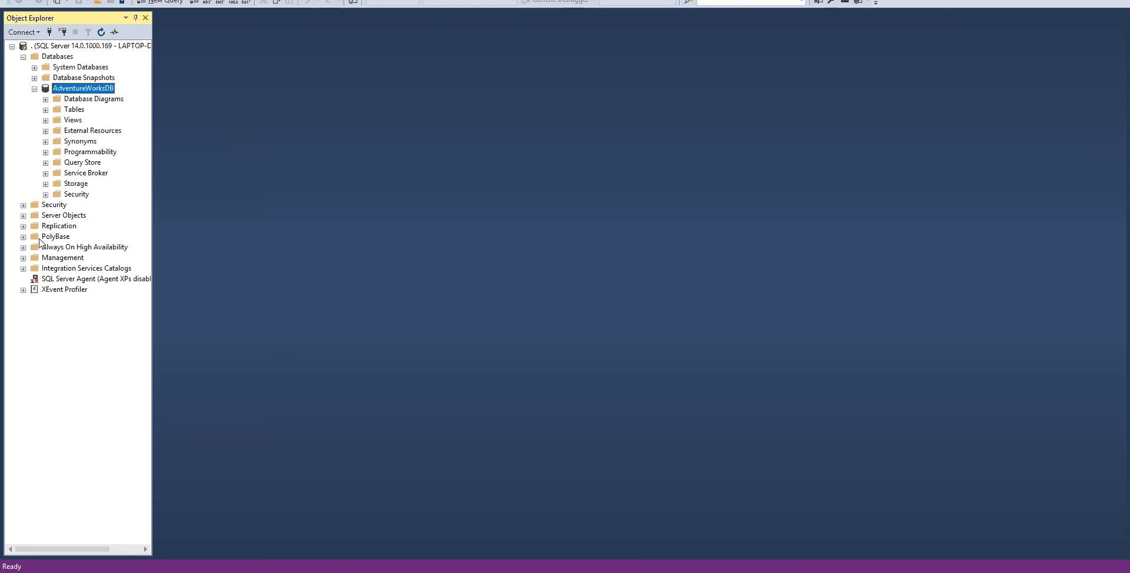
{"action": "left_click", "coordinate": [35, 89]}
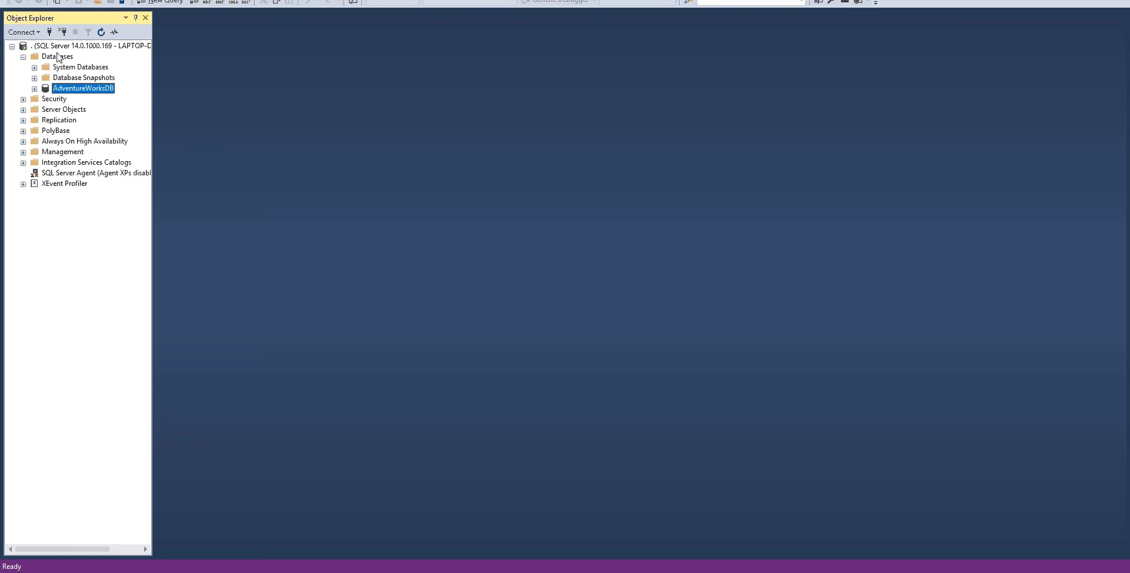
Step: Start a new database restore with a device as its source, and open the backup device selection
{"action": "left_click", "coordinate": [58, 57]}
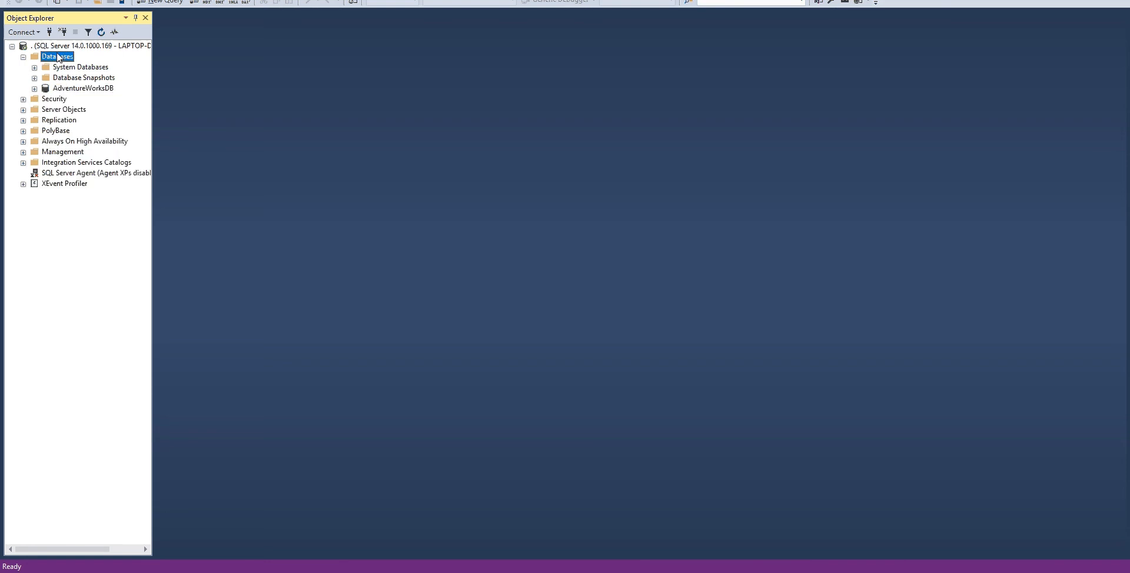
{"action": "right_click", "coordinate": [59, 57]}
{"action": "left_click", "coordinate": [101, 89]}
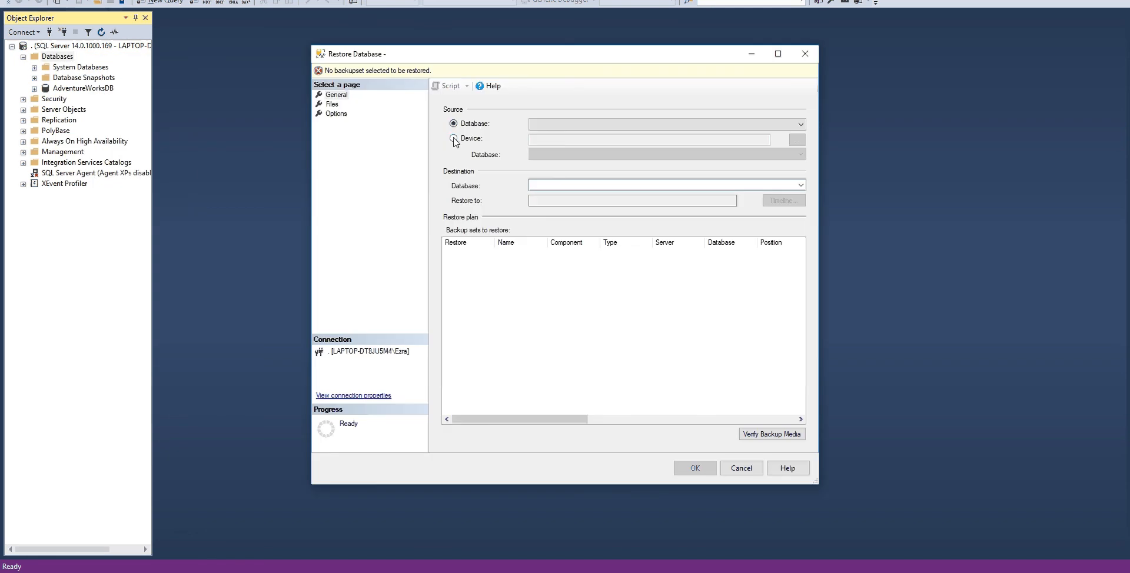
{"action": "left_click", "coordinate": [453, 139]}
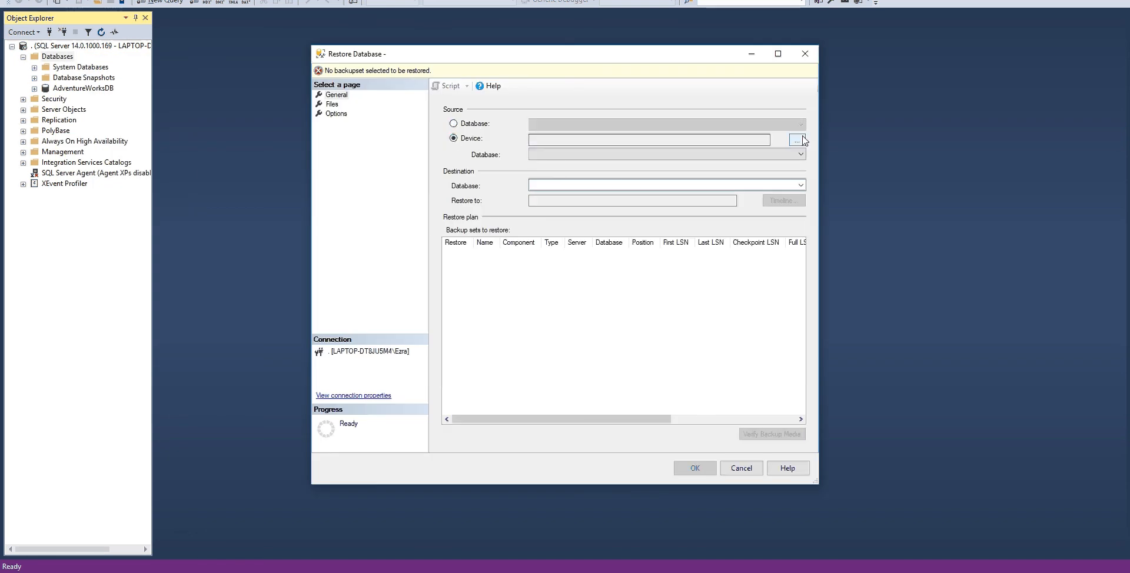
{"action": "left_click", "coordinate": [797, 140]}
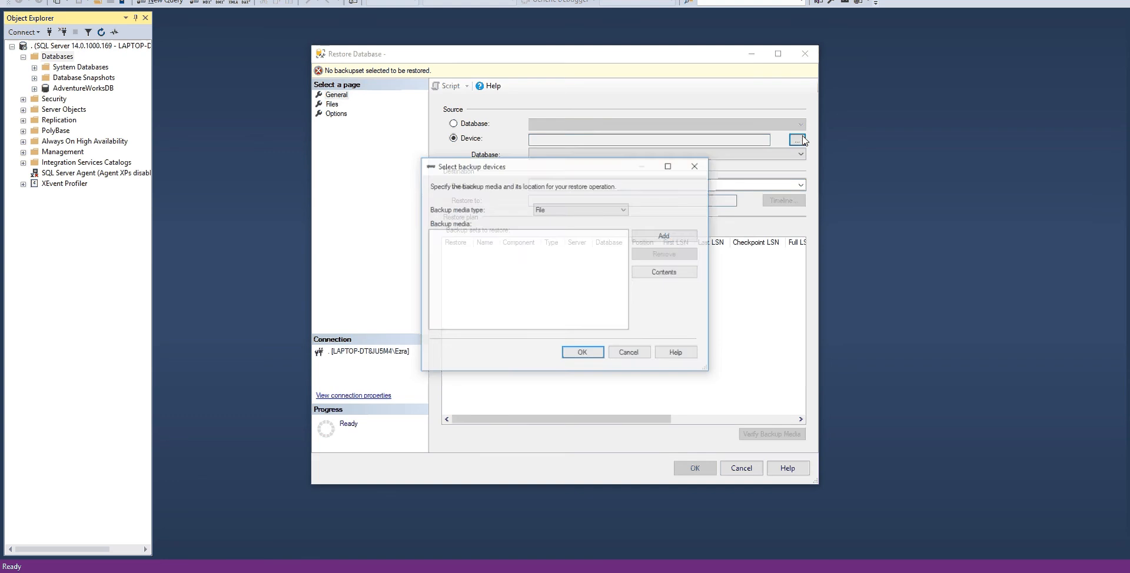
Step: Add the backup file AdventureWorksDW2016CTP3.bak from C:\DB_Bak as the restore's backup media
{"action": "left_click", "coordinate": [690, 242]}
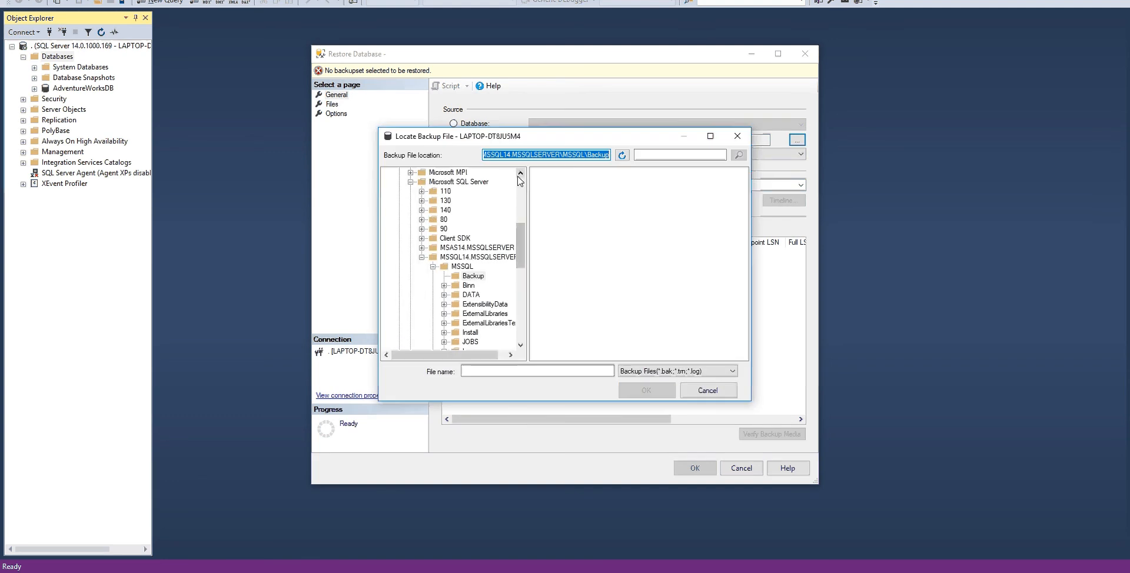
{"action": "left_click", "coordinate": [521, 173]}
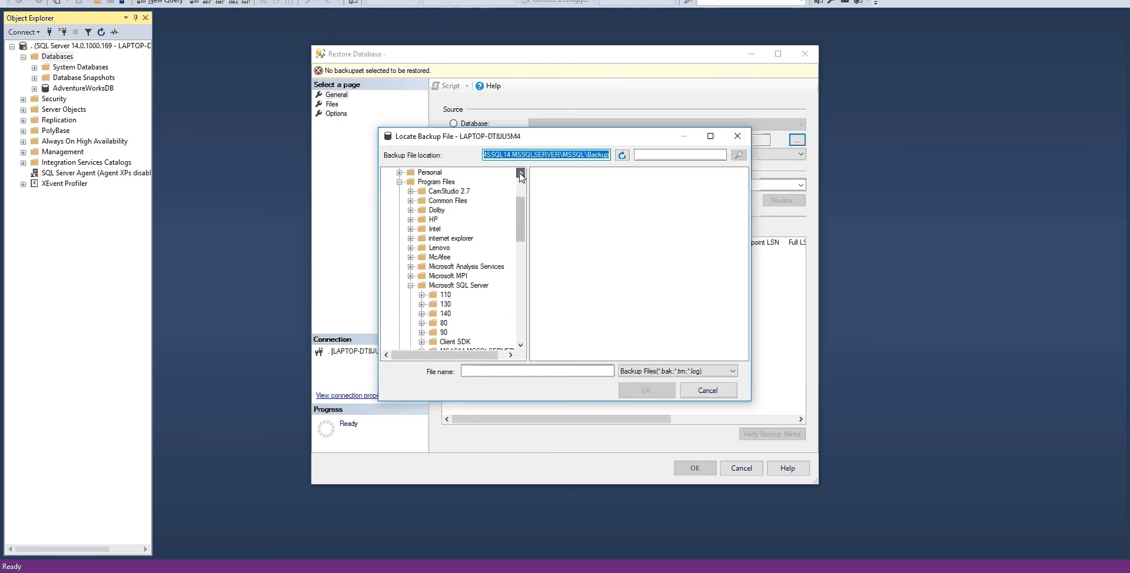
{"action": "left_click", "coordinate": [521, 173]}
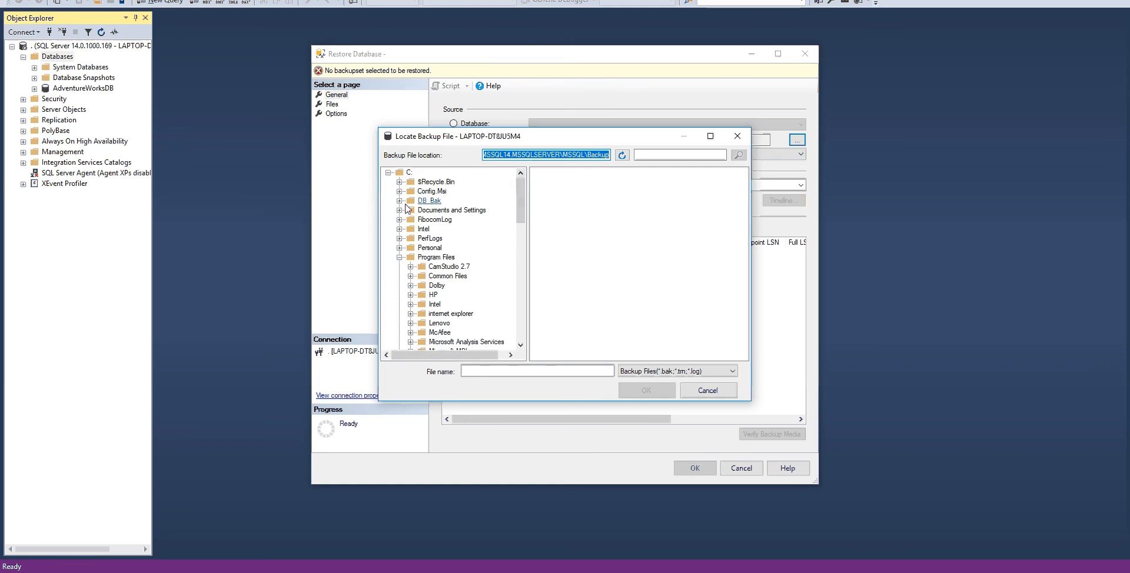
{"action": "left_click", "coordinate": [399, 201]}
{"action": "left_click", "coordinate": [436, 202]}
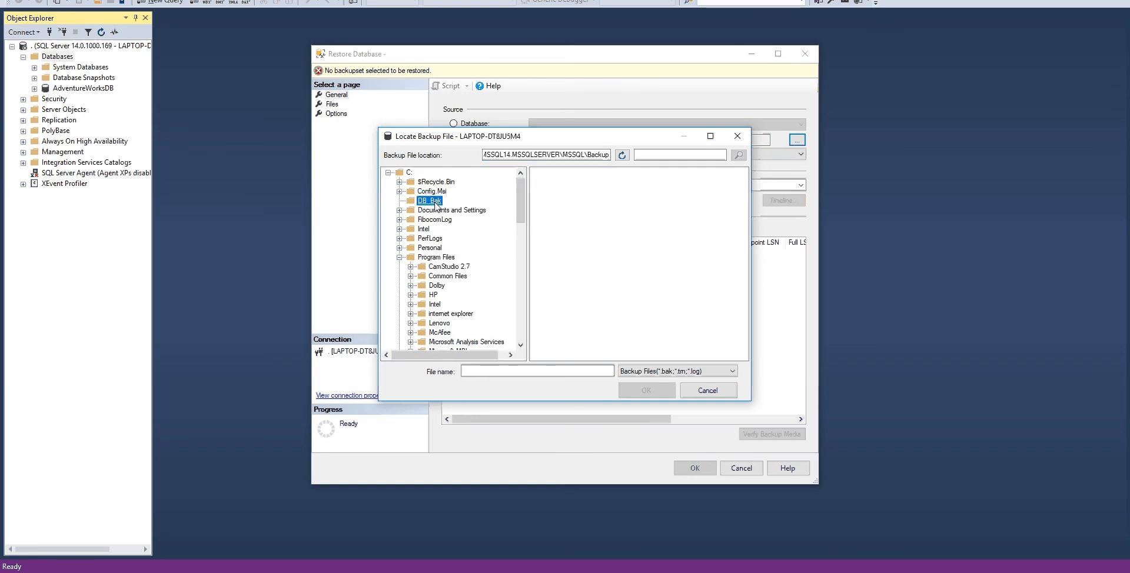
{"action": "left_click", "coordinate": [612, 183]}
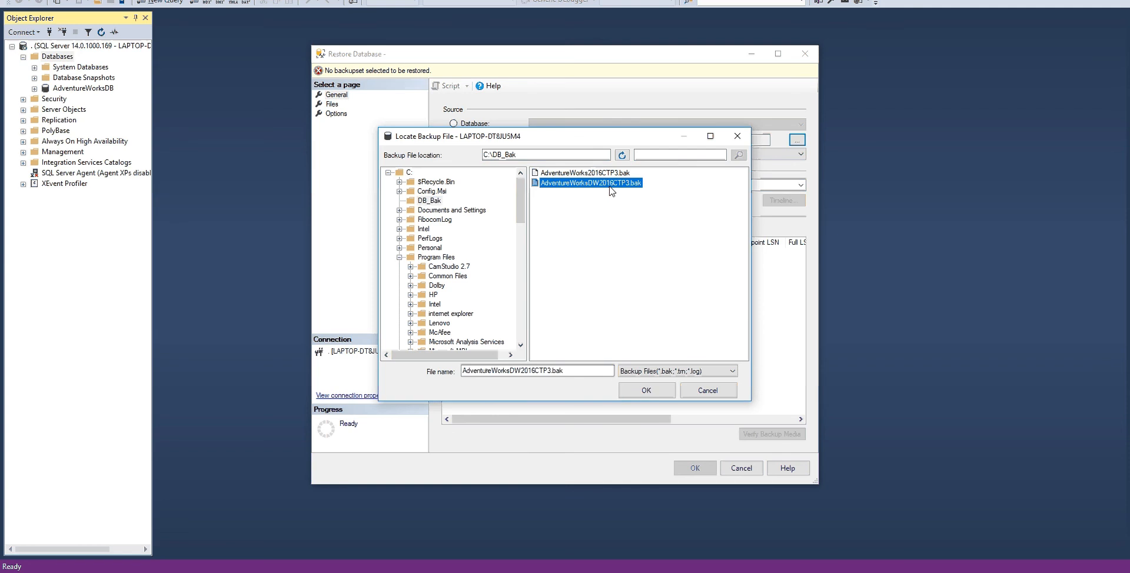
{"action": "left_click", "coordinate": [647, 389]}
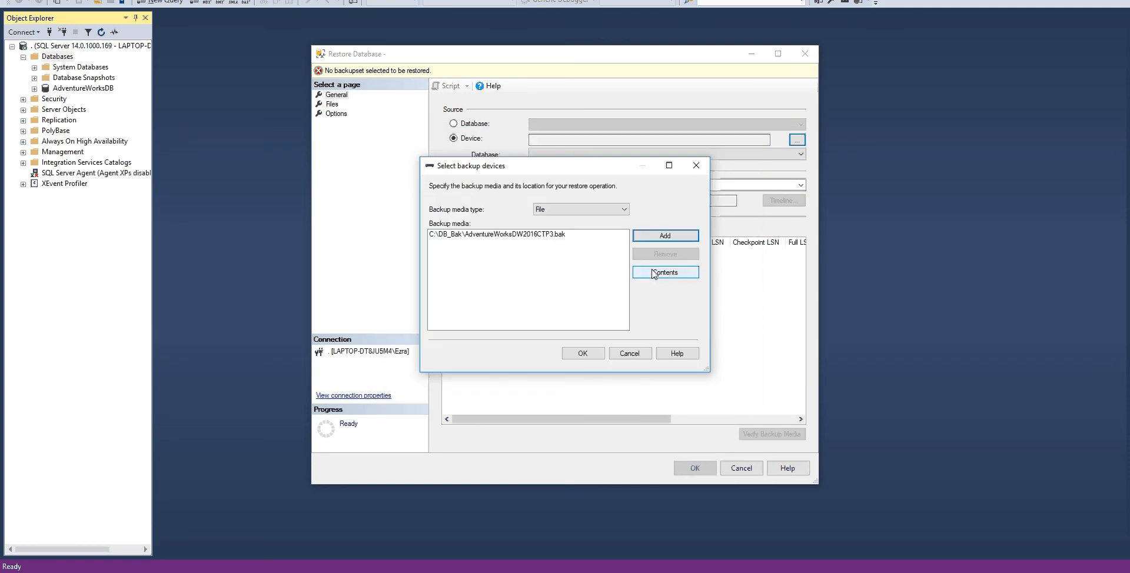
{"action": "left_click", "coordinate": [582, 353]}
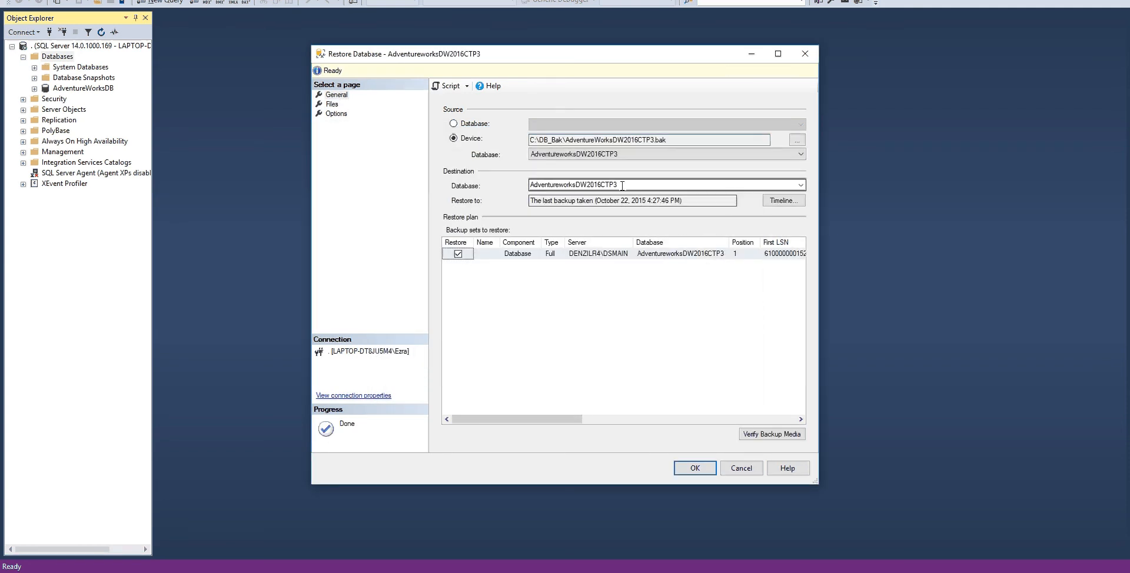
Step: Name the destination database AdventureworksDWH
{"action": "left_click_drag", "start_coordinate": [621, 185], "coordinate": [526, 186]}
{"action": "left_click", "coordinate": [623, 186]}
{"action": "key", "text": "BackSpace"}
{"action": "key", "text": "BackSpace"}
{"action": "key", "text": "BackSpace"}
{"action": "key", "text": "BackSpace"}
{"action": "key", "text": "BackSpace"}
{"action": "key", "text": "BackSpace"}
{"action": "key", "text": "BackSpace"}
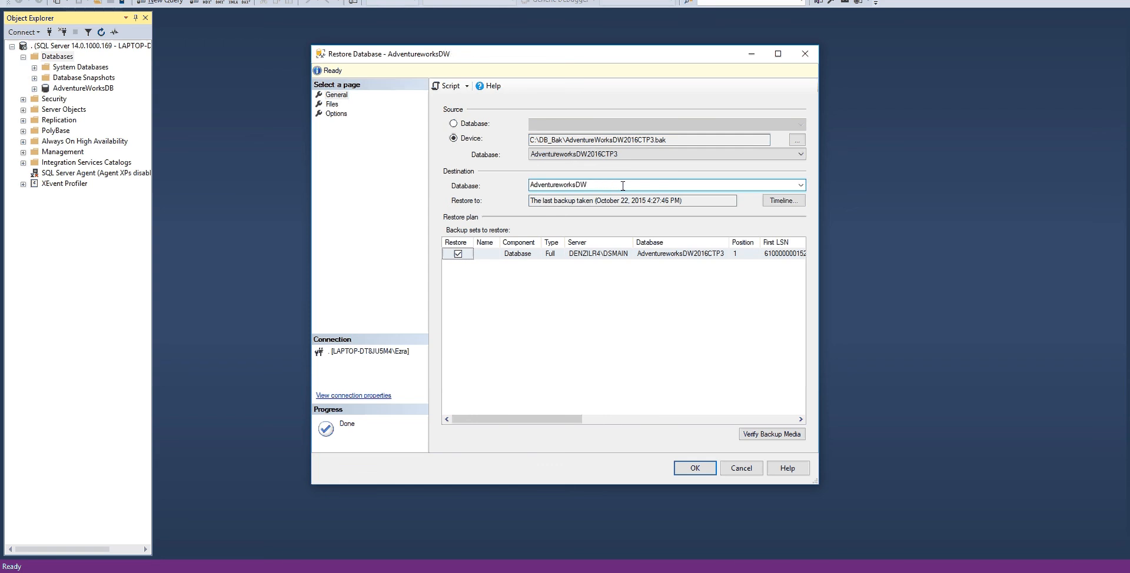
{"action": "type", "text": "H"}
Step: Review the file and option settings of the restore, and run the AdventureworksDWH restore to completion
{"action": "left_click", "coordinate": [332, 105]}
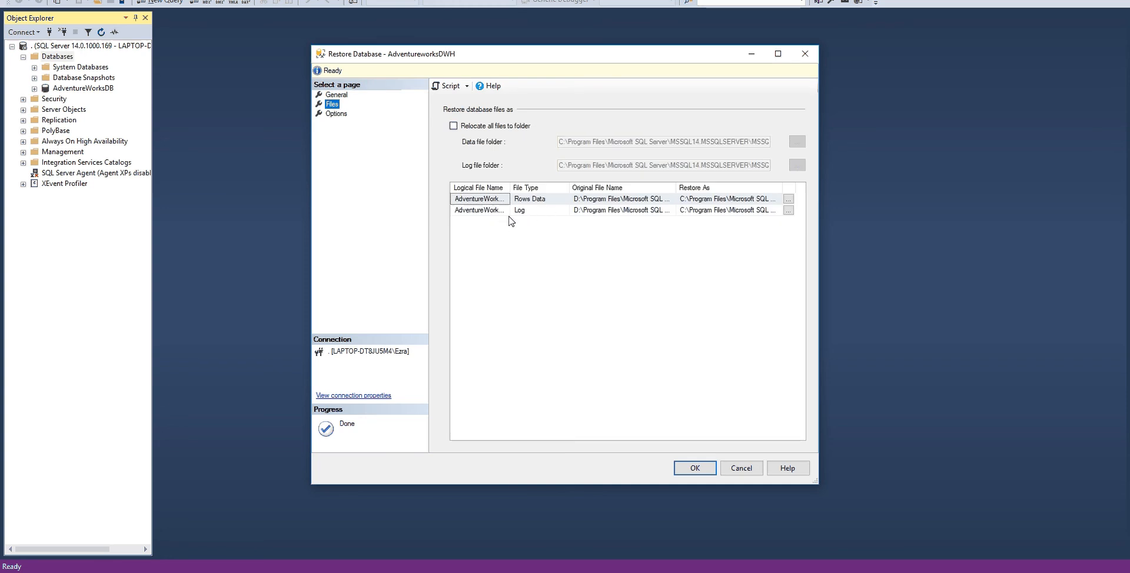
{"action": "left_click", "coordinate": [342, 115]}
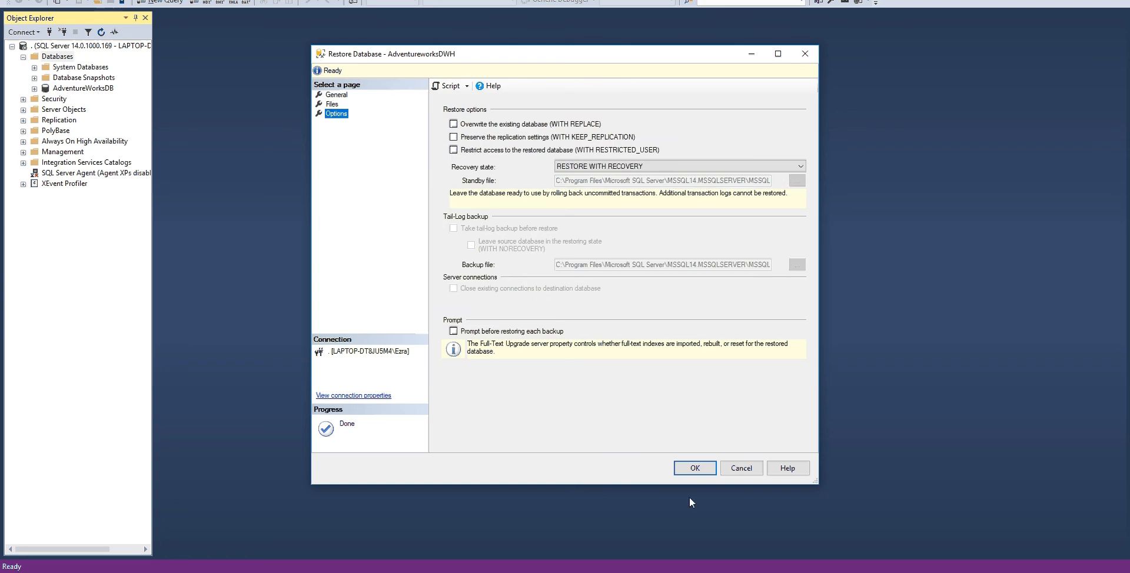
{"action": "left_click", "coordinate": [700, 469]}
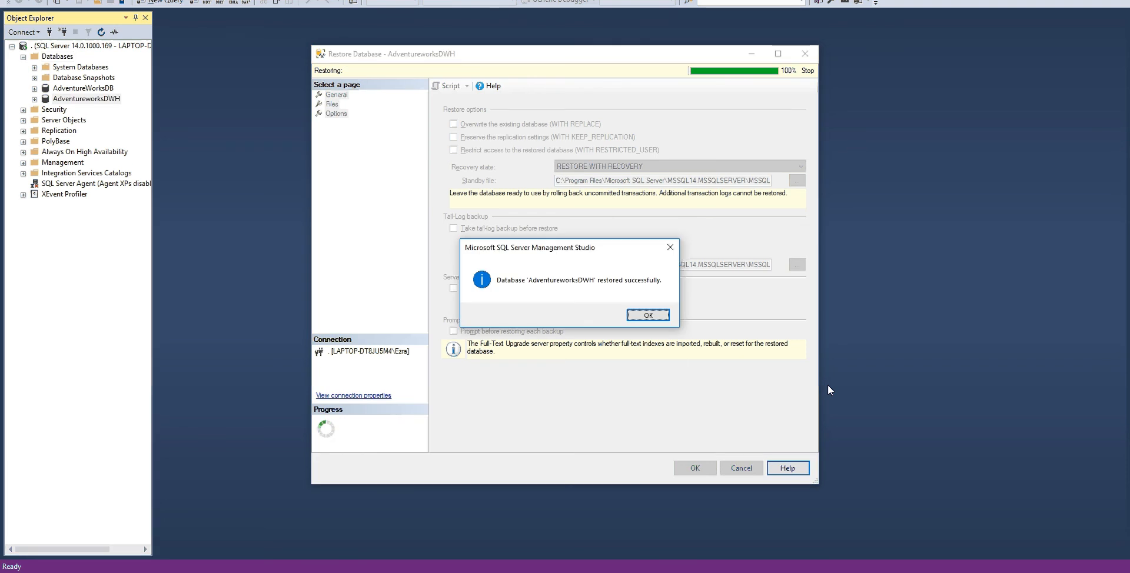
{"action": "left_click", "coordinate": [648, 317]}
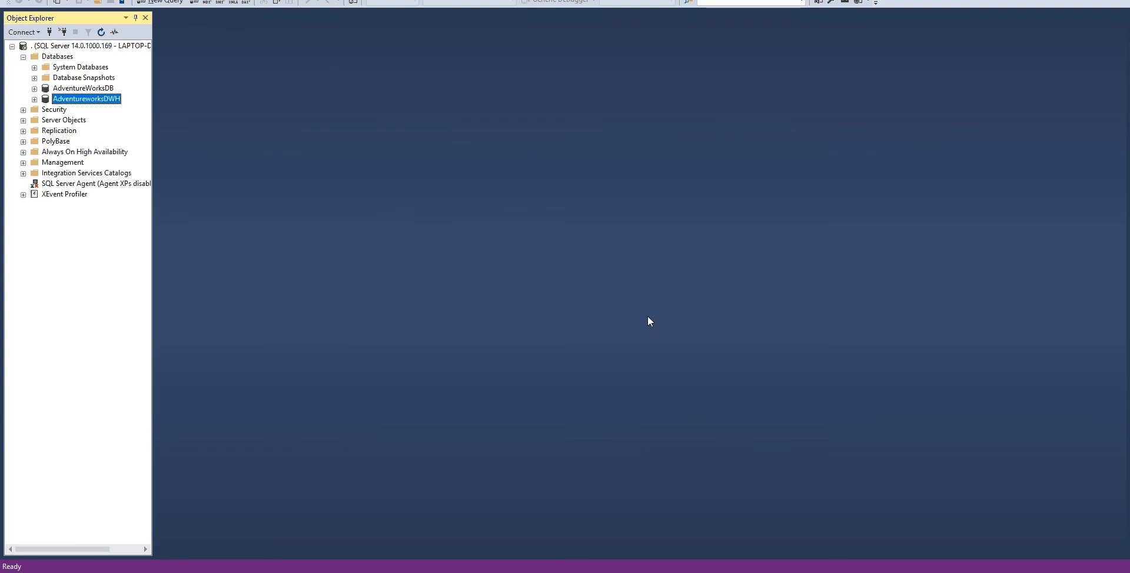
Step: Inspect the tables of the restored AdventureworksDWH database, then collapse the database in the object tree
{"action": "left_click", "coordinate": [35, 99]}
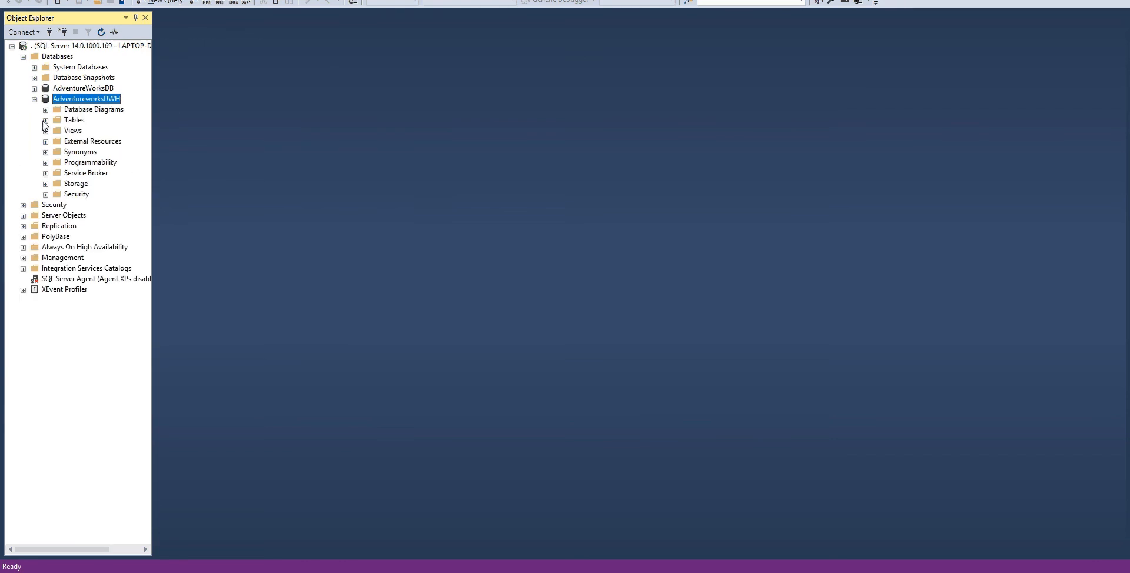
{"action": "left_click", "coordinate": [45, 120]}
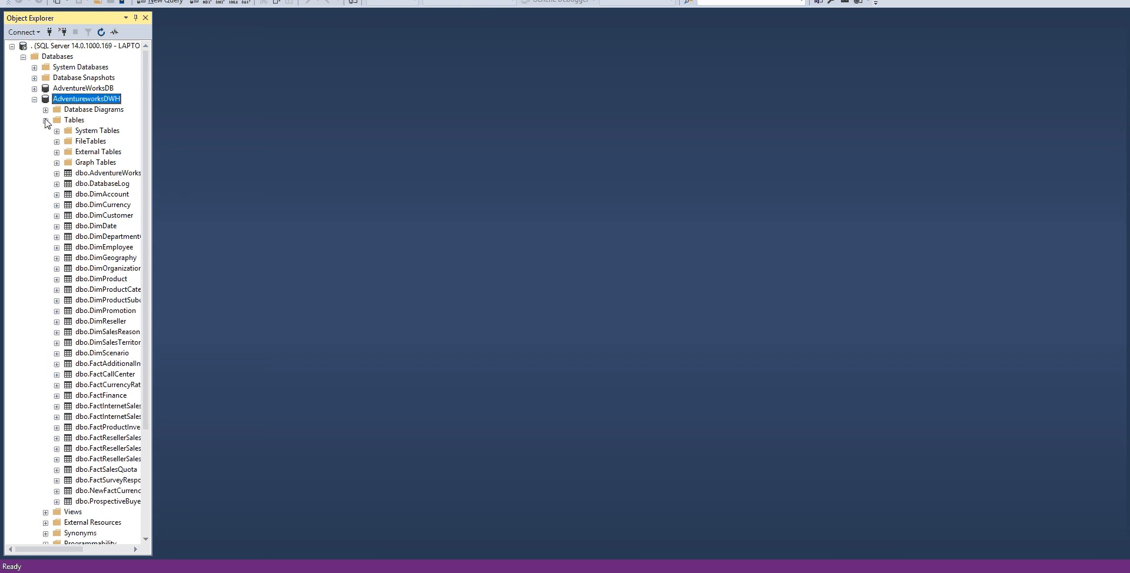
{"action": "left_click", "coordinate": [45, 120]}
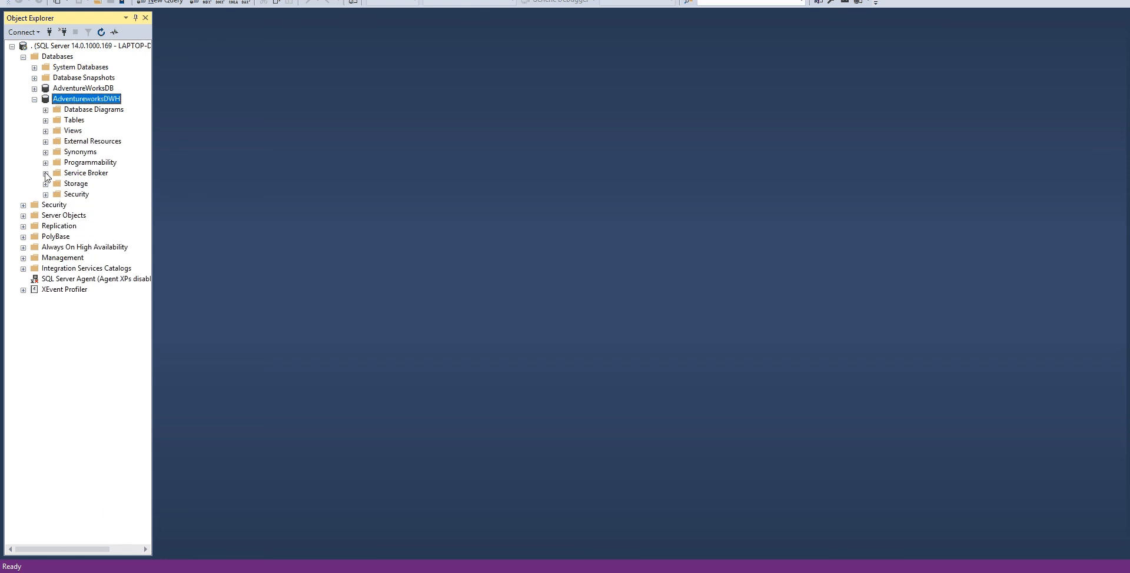
{"action": "left_click", "coordinate": [34, 99]}
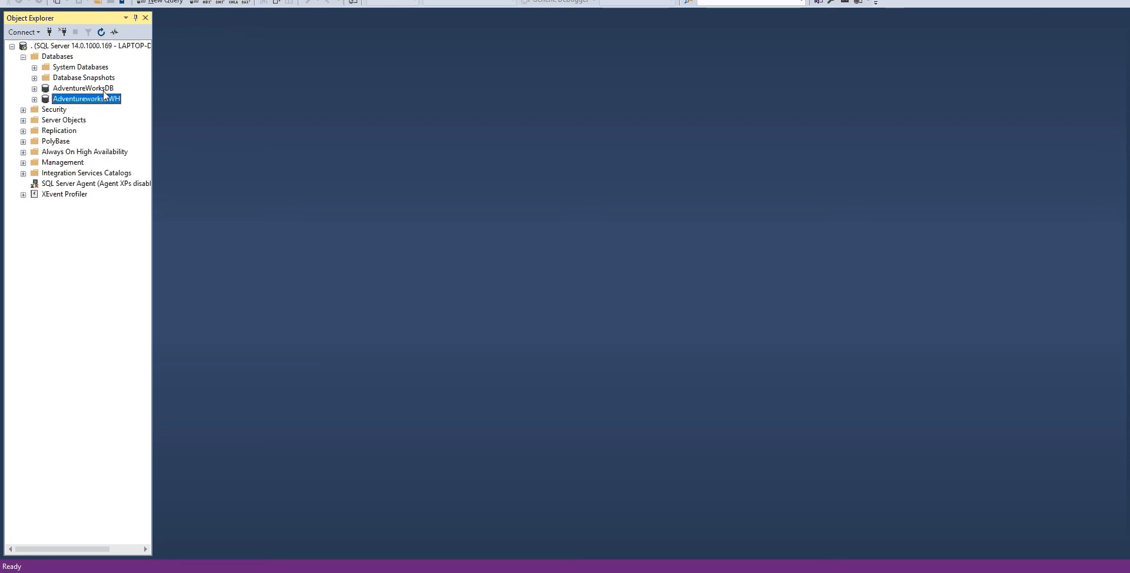